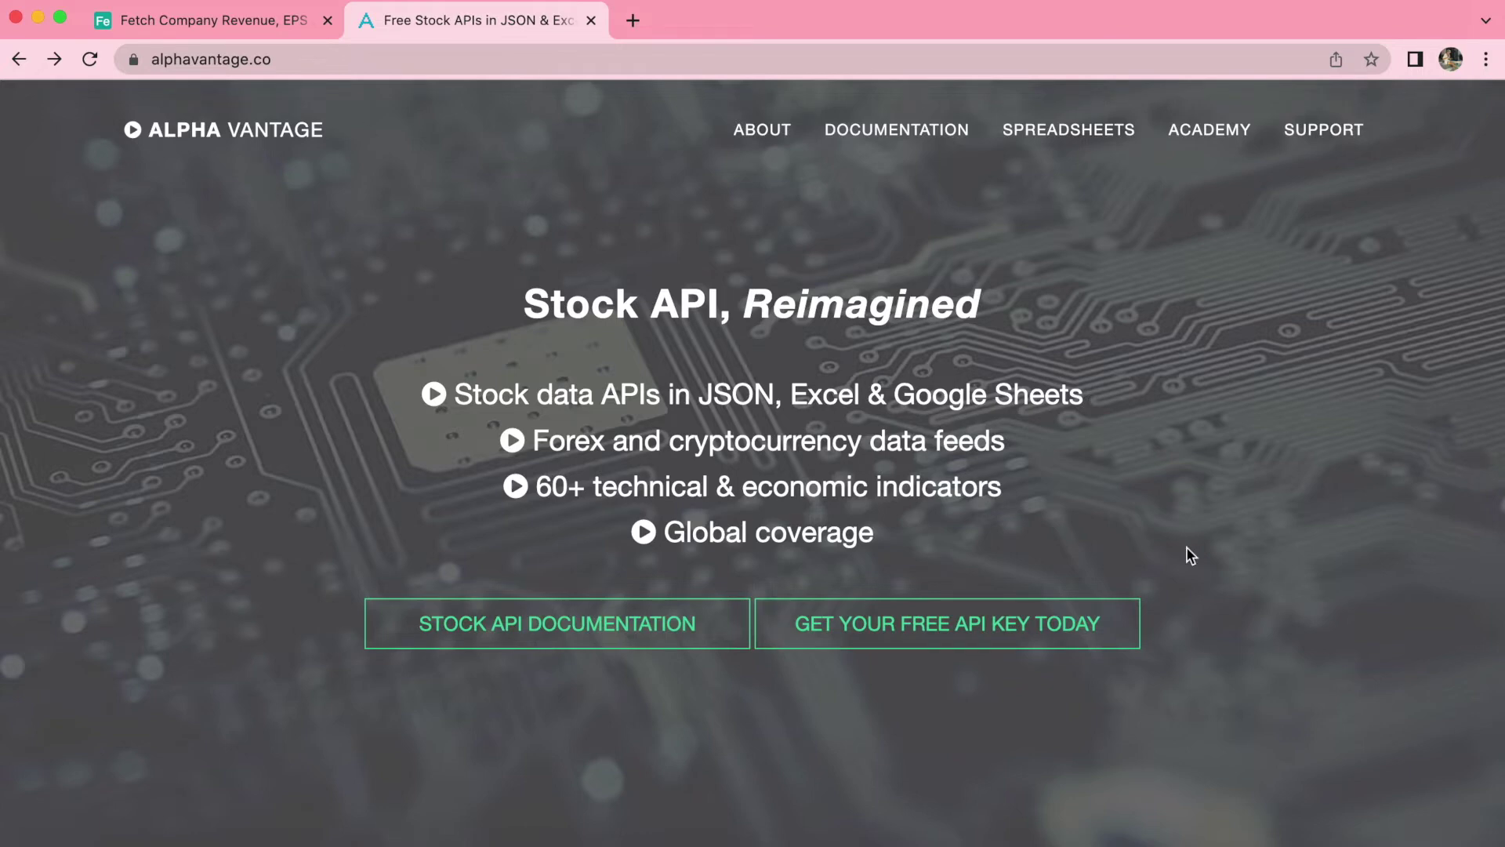
Switch to the Airtable base for company revenue, EPS and financial ratios and rename its table as Stocks
click(287, 26)
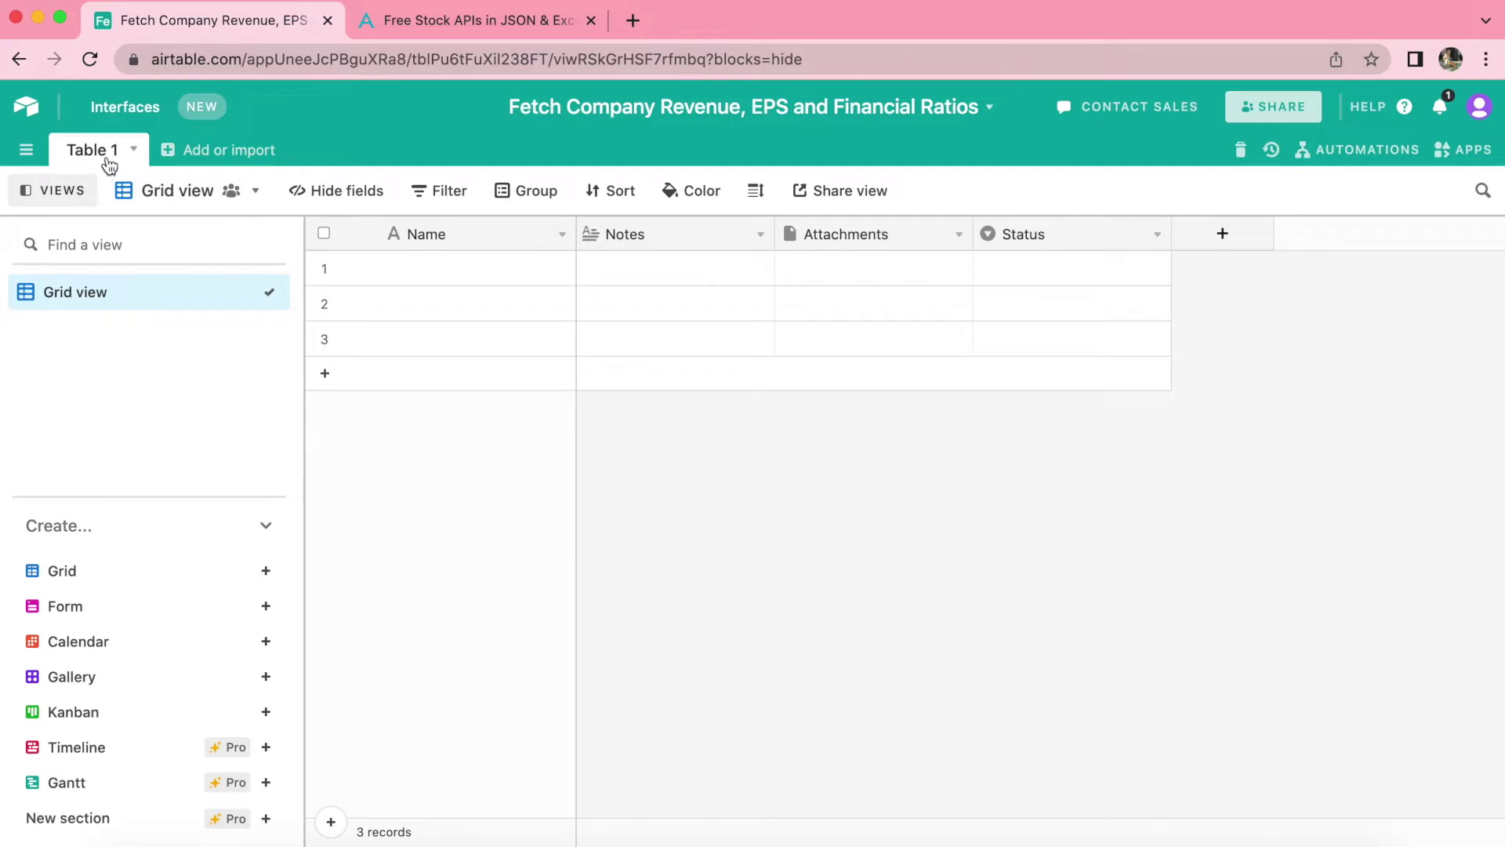
double_click(77, 158)
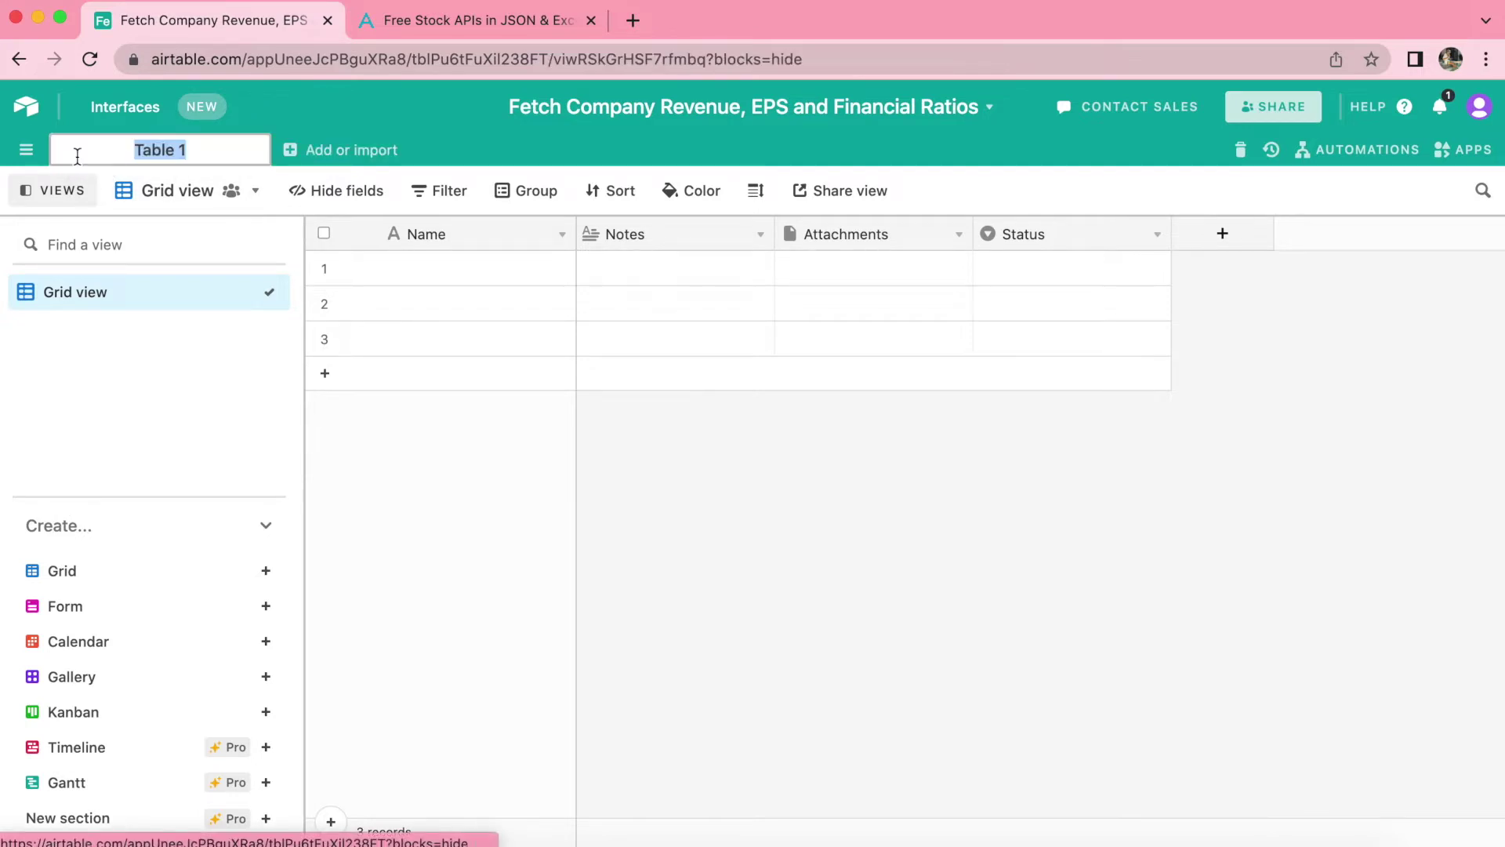
text(Stocks)
key(Return)
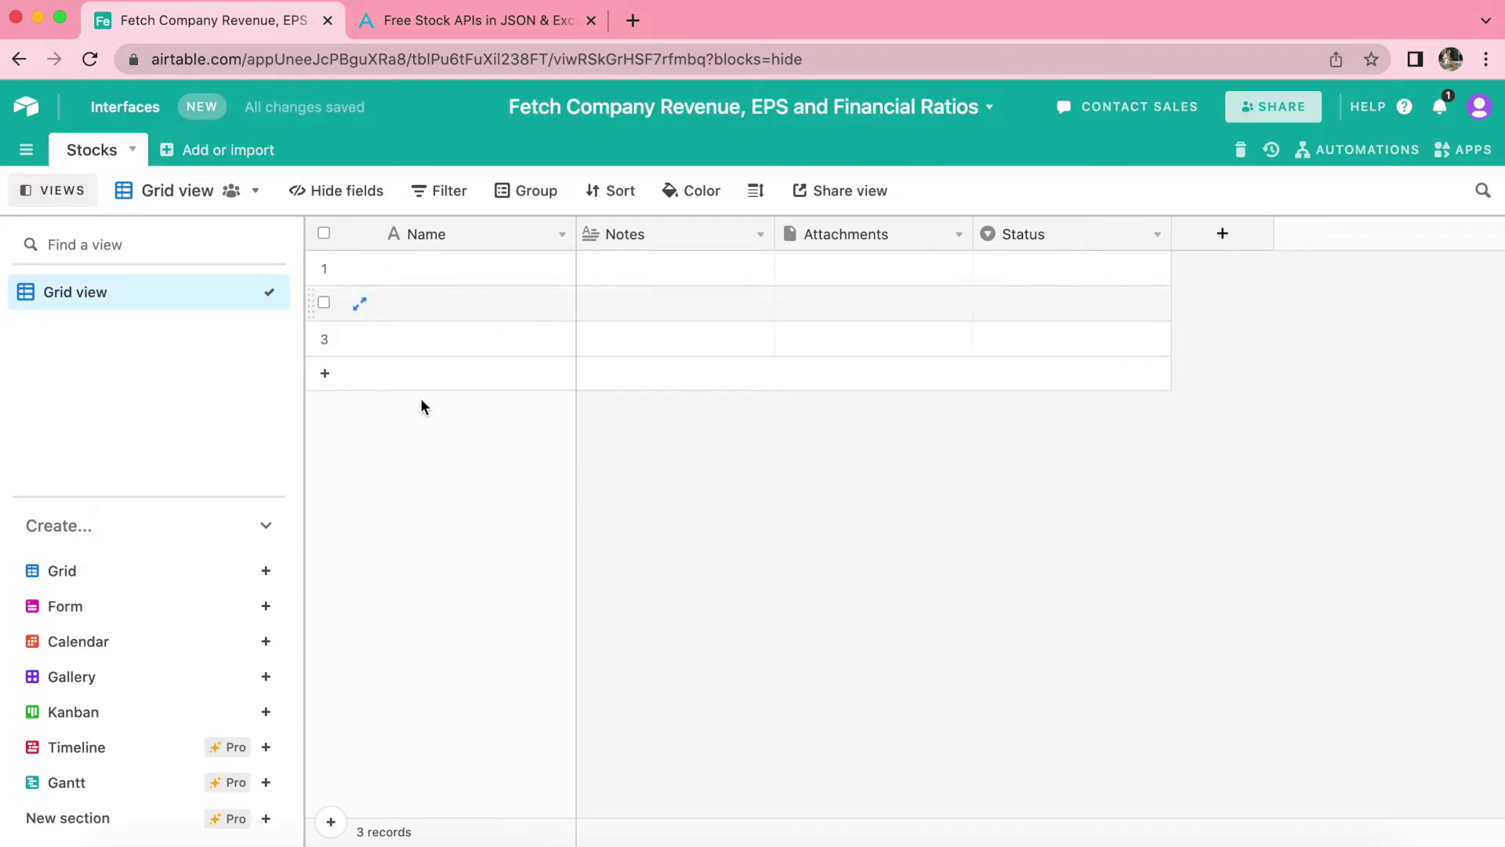
Rename the Stocks table's primary field as Symbol, keeping it as single line text
double_click(425, 234)
text(S)
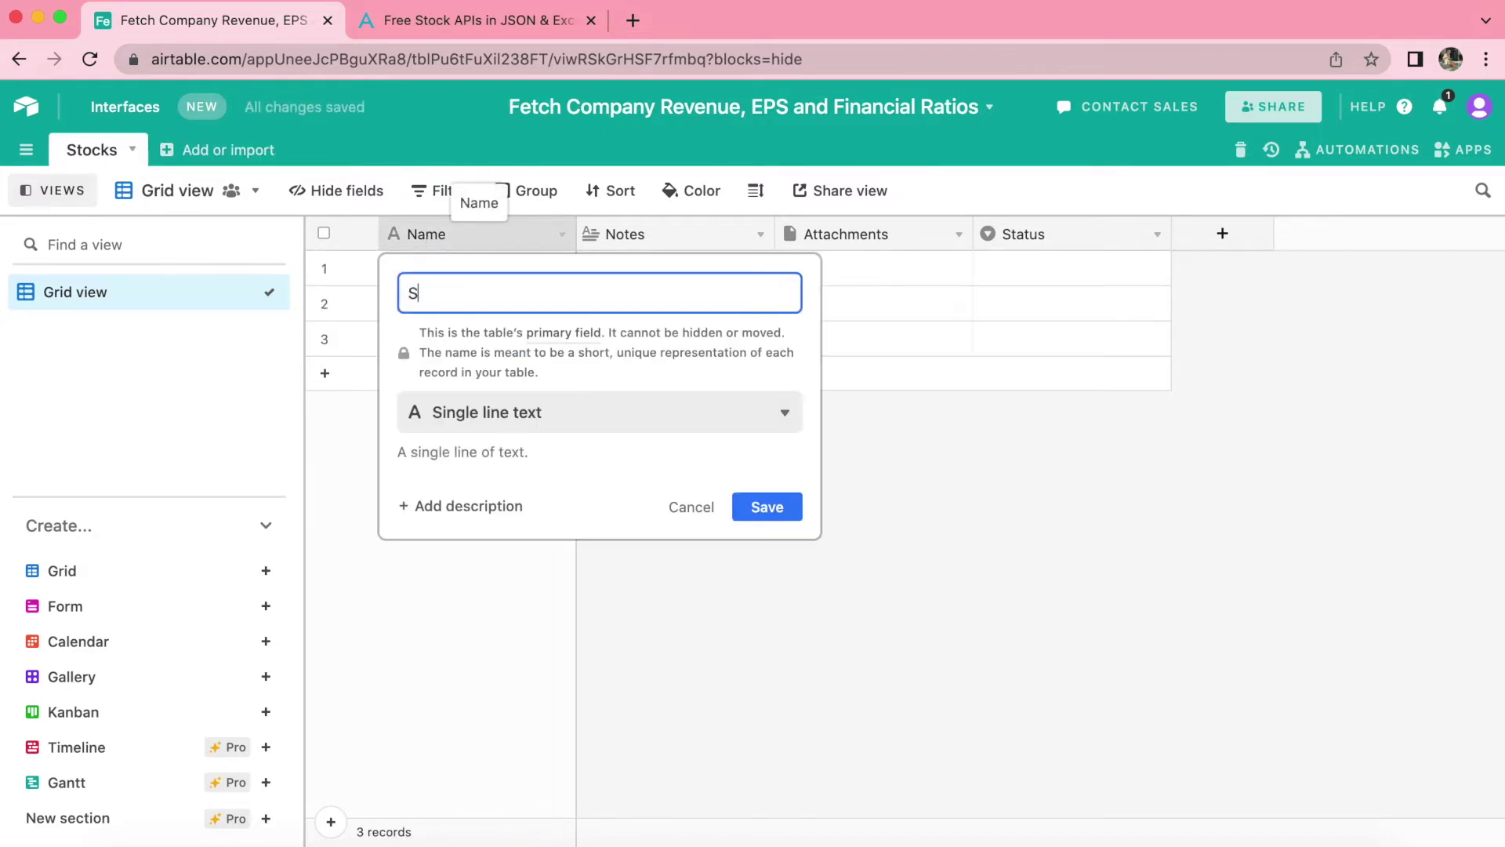
text(ymbol)
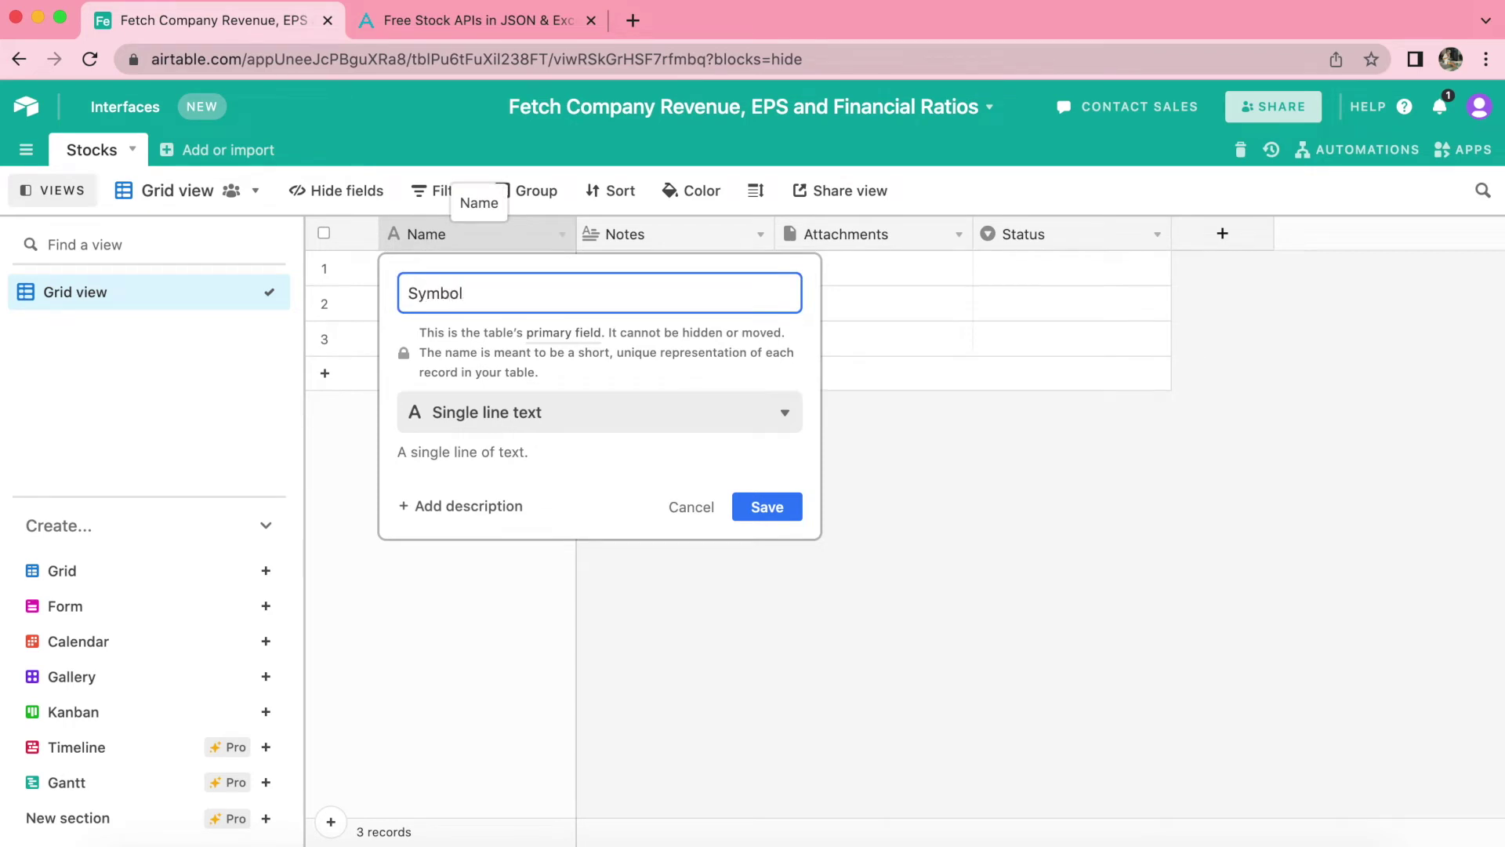
click(783, 509)
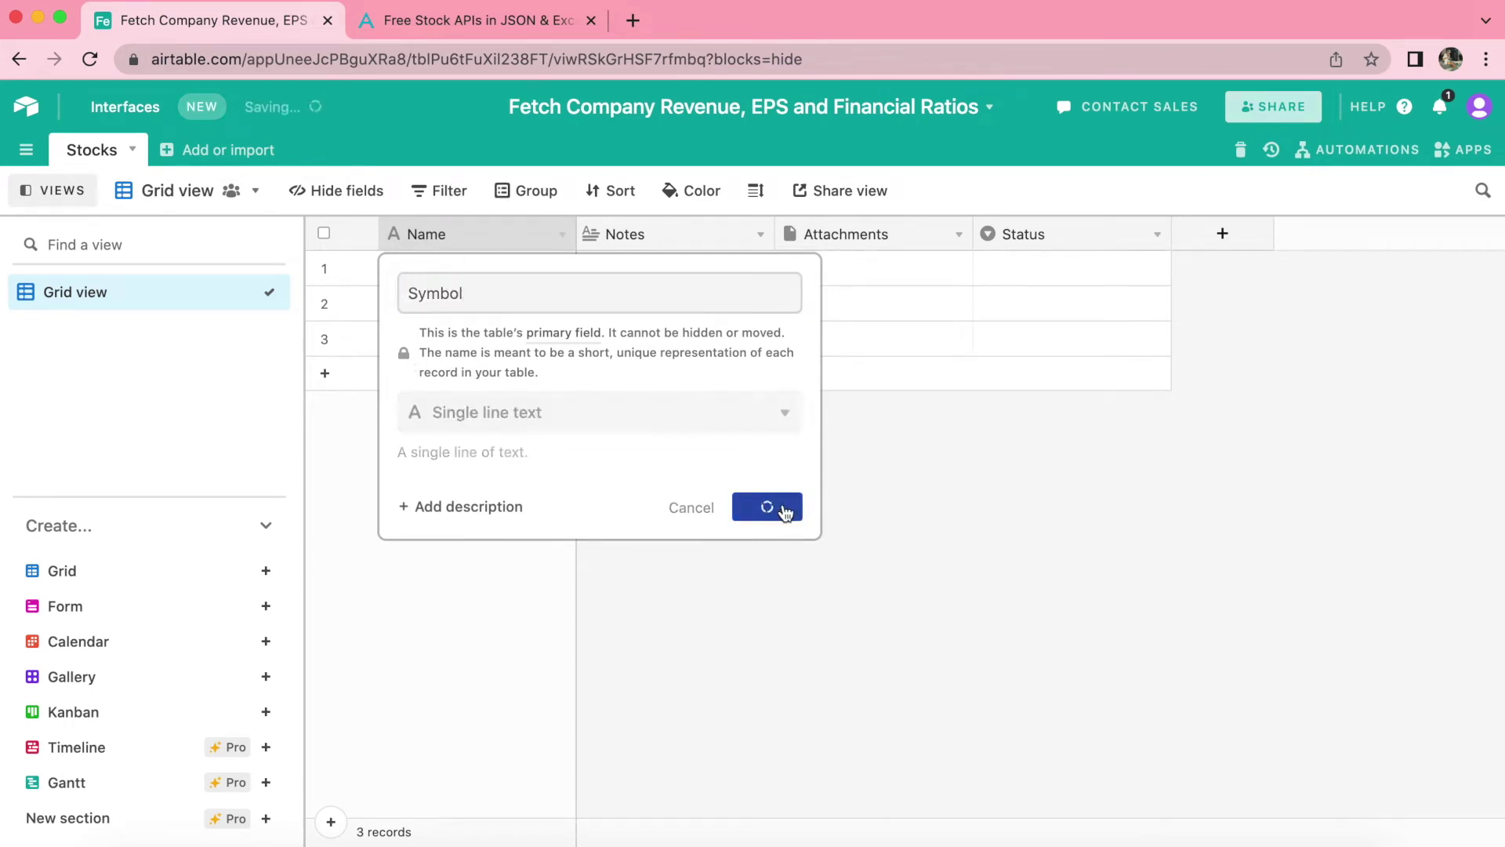
Enter the stock symbols IBM, NFLX, MSFT and AMZN as records in the Symbol field
click(454, 269)
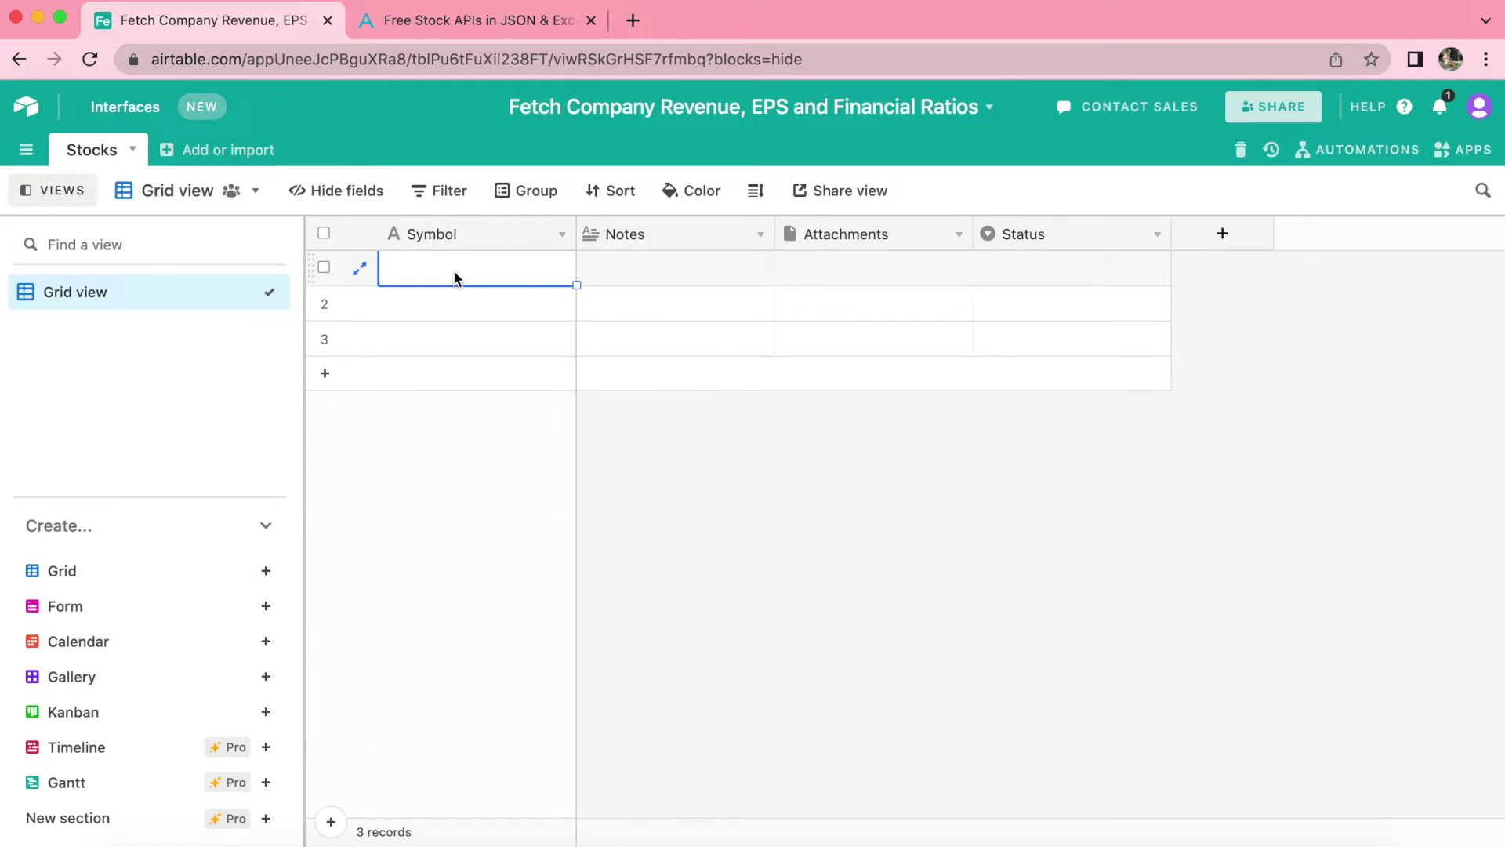
click(453, 270)
text(IBM)
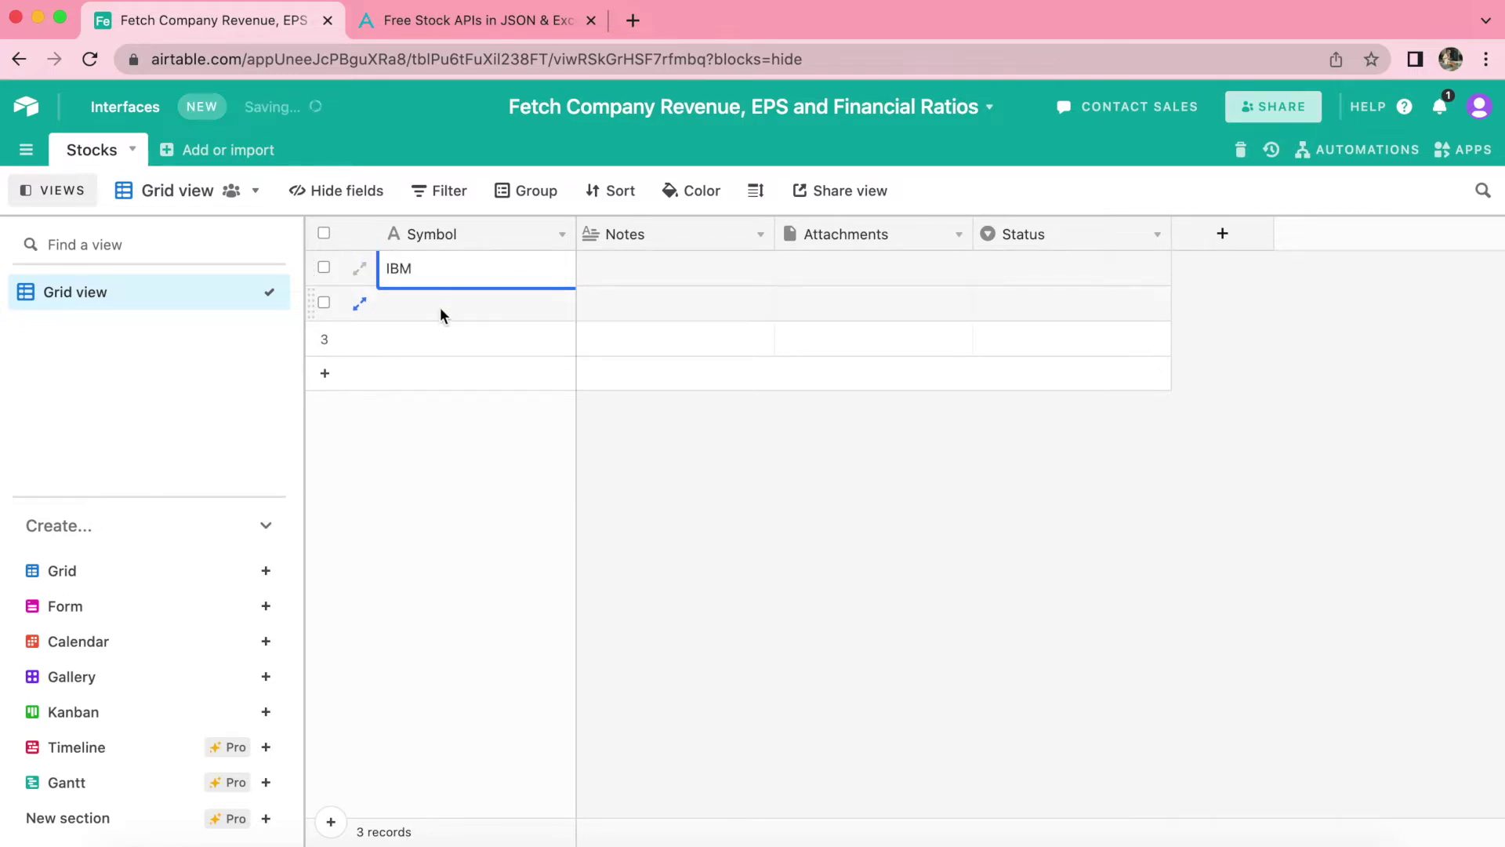
click(441, 312)
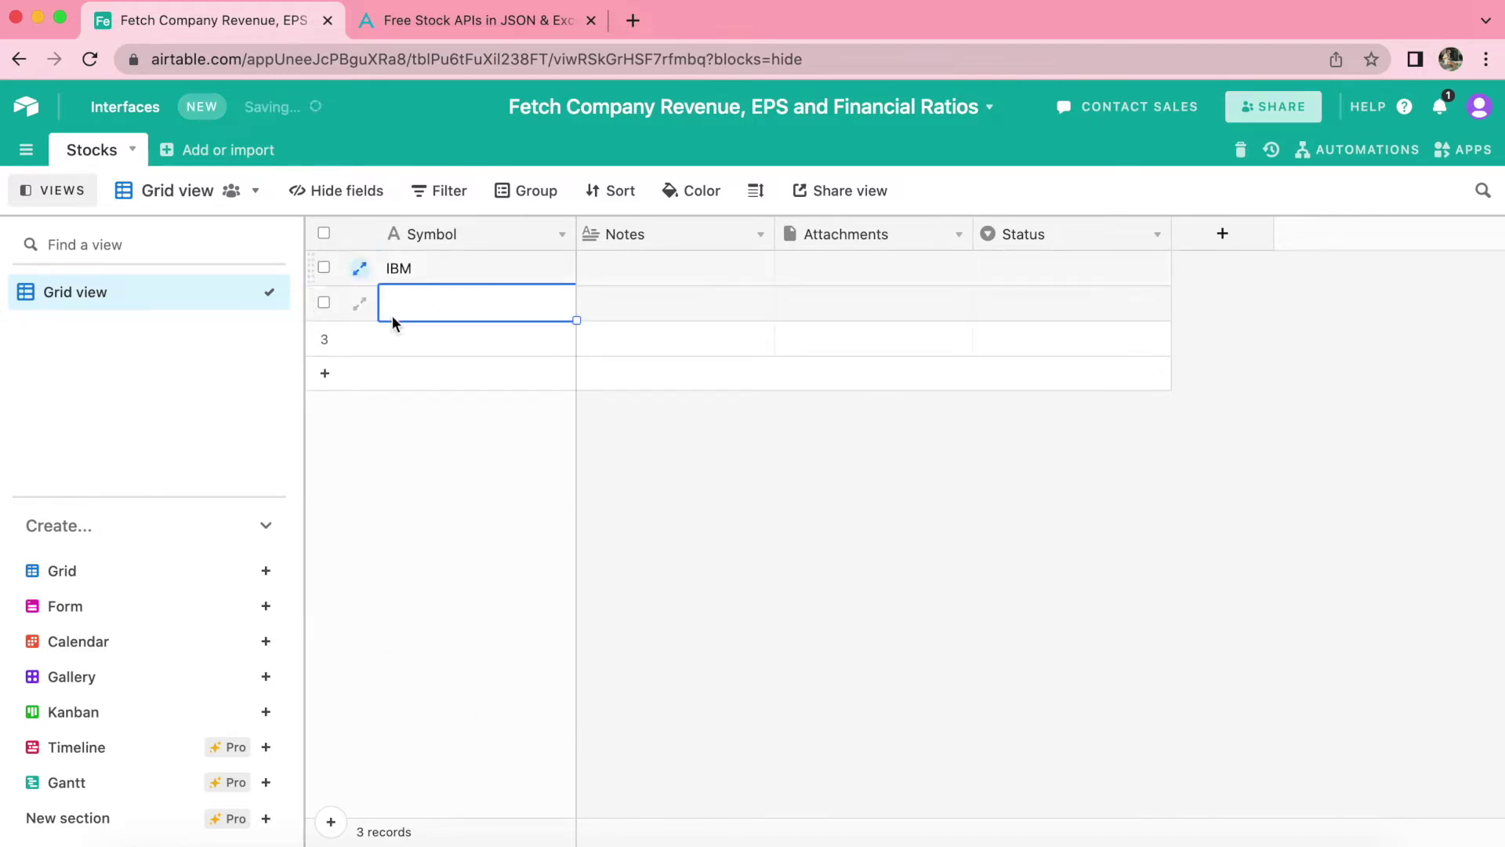
text(NFLX MSFT AMZN)
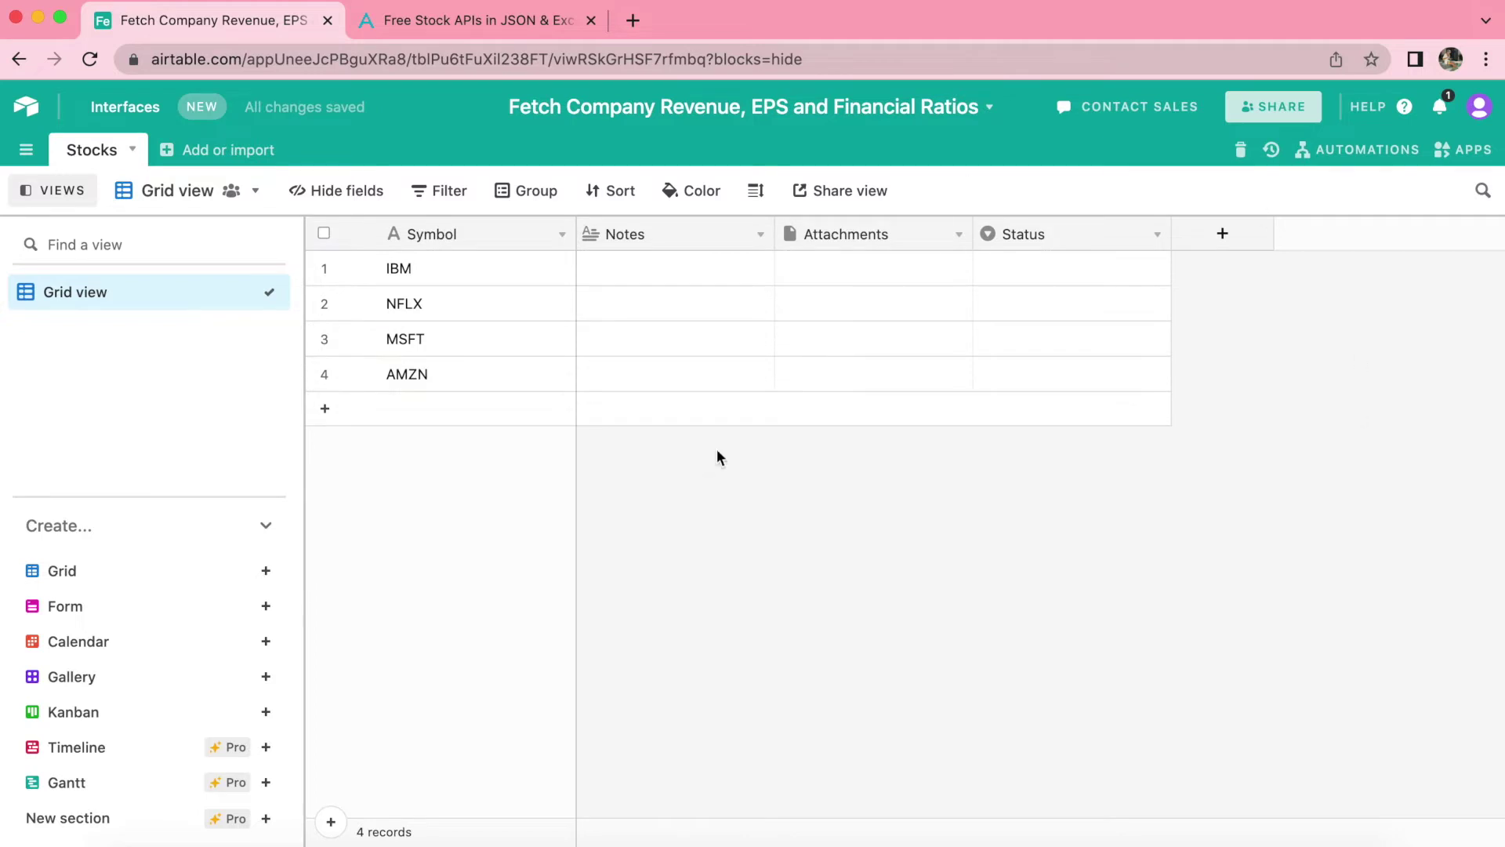
Add the Data Fetcher app to the base from the marketplace and sign up for it with Google
click(1474, 149)
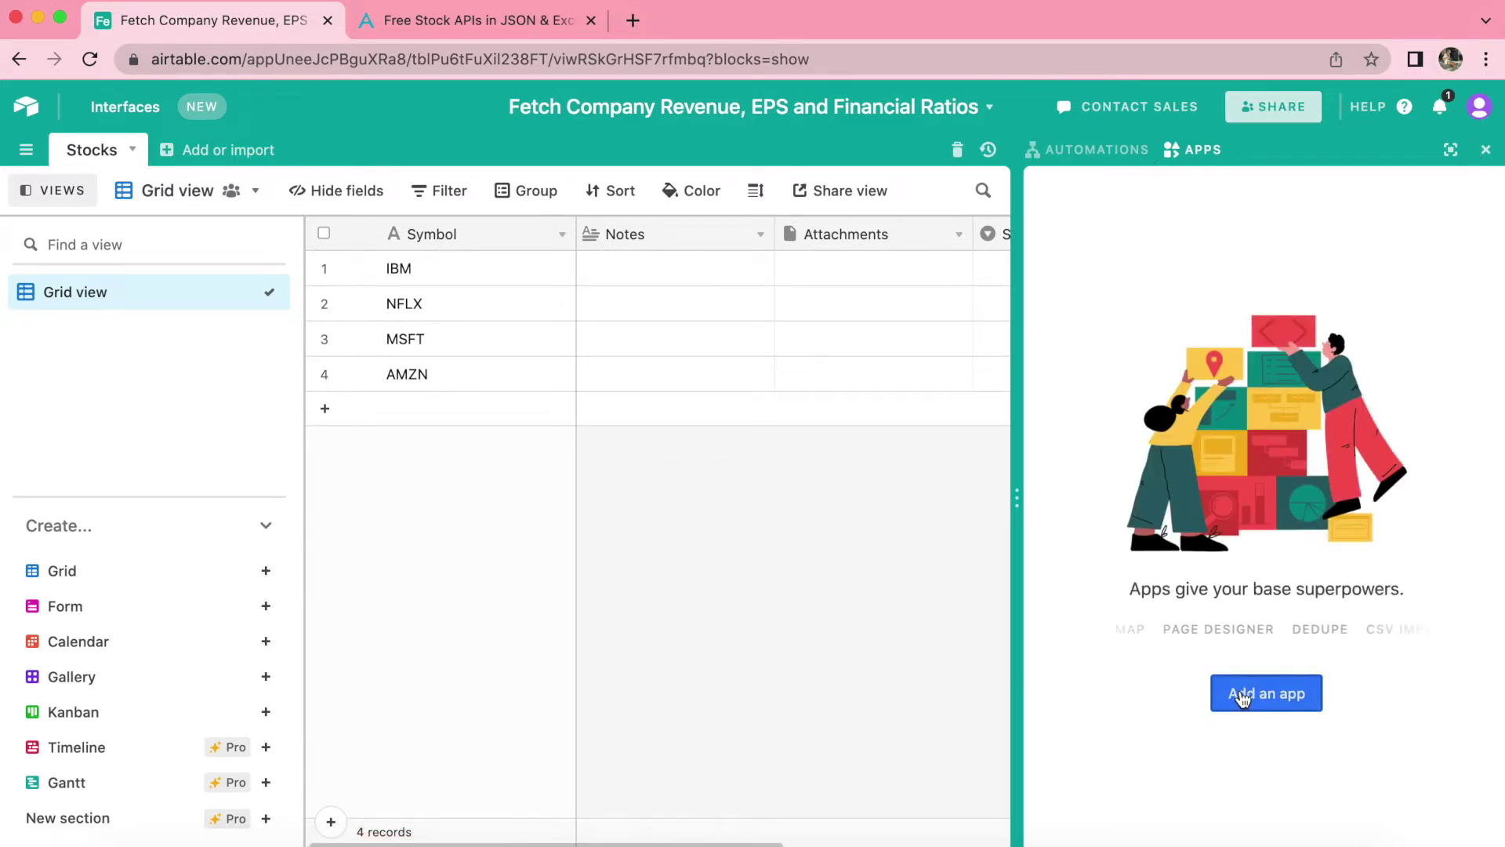
click(1242, 697)
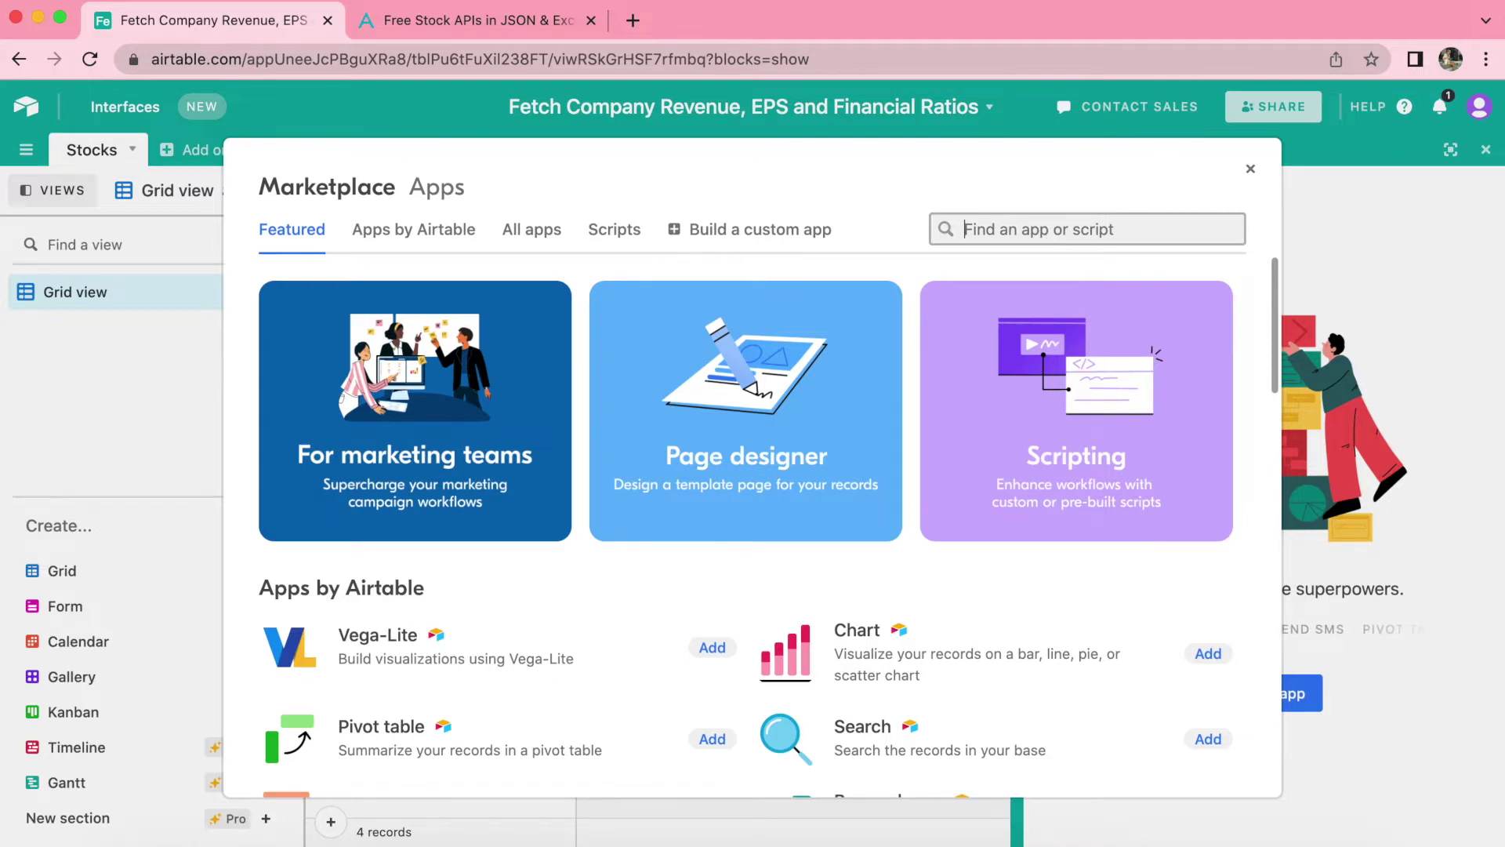
text(data fetc)
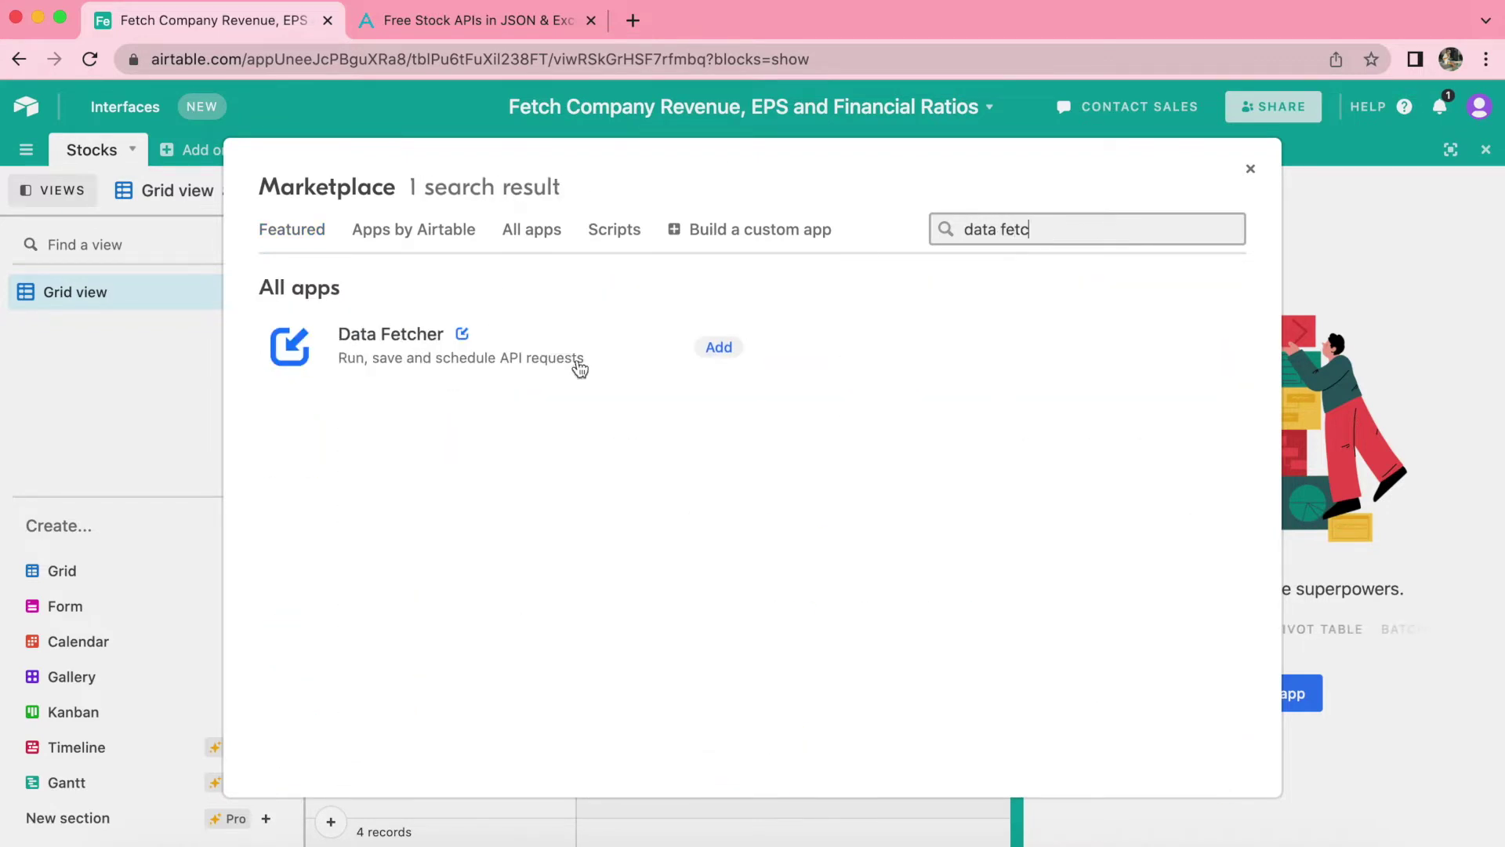
click(721, 349)
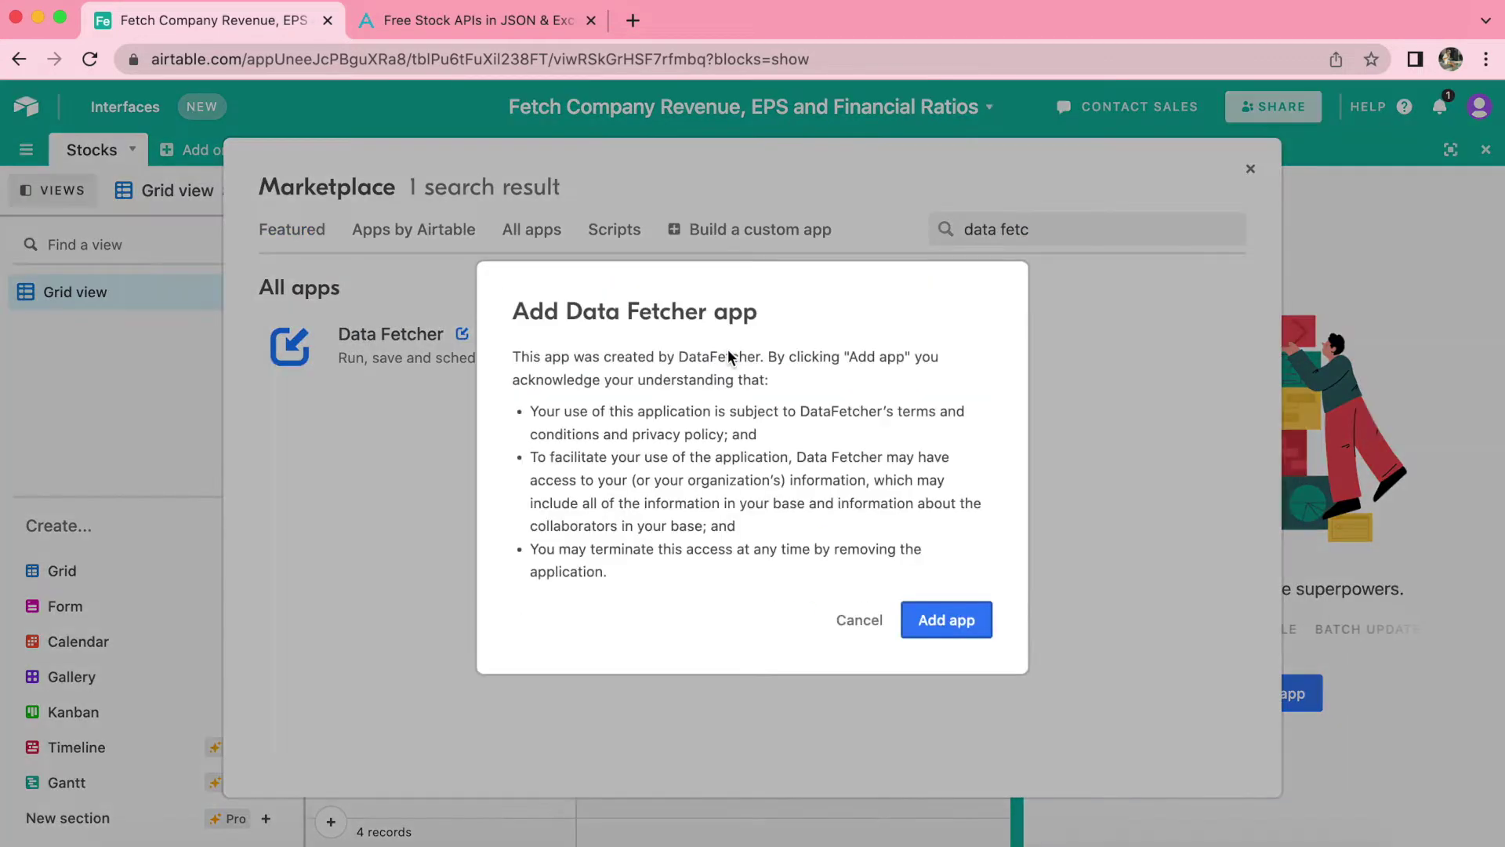
click(971, 605)
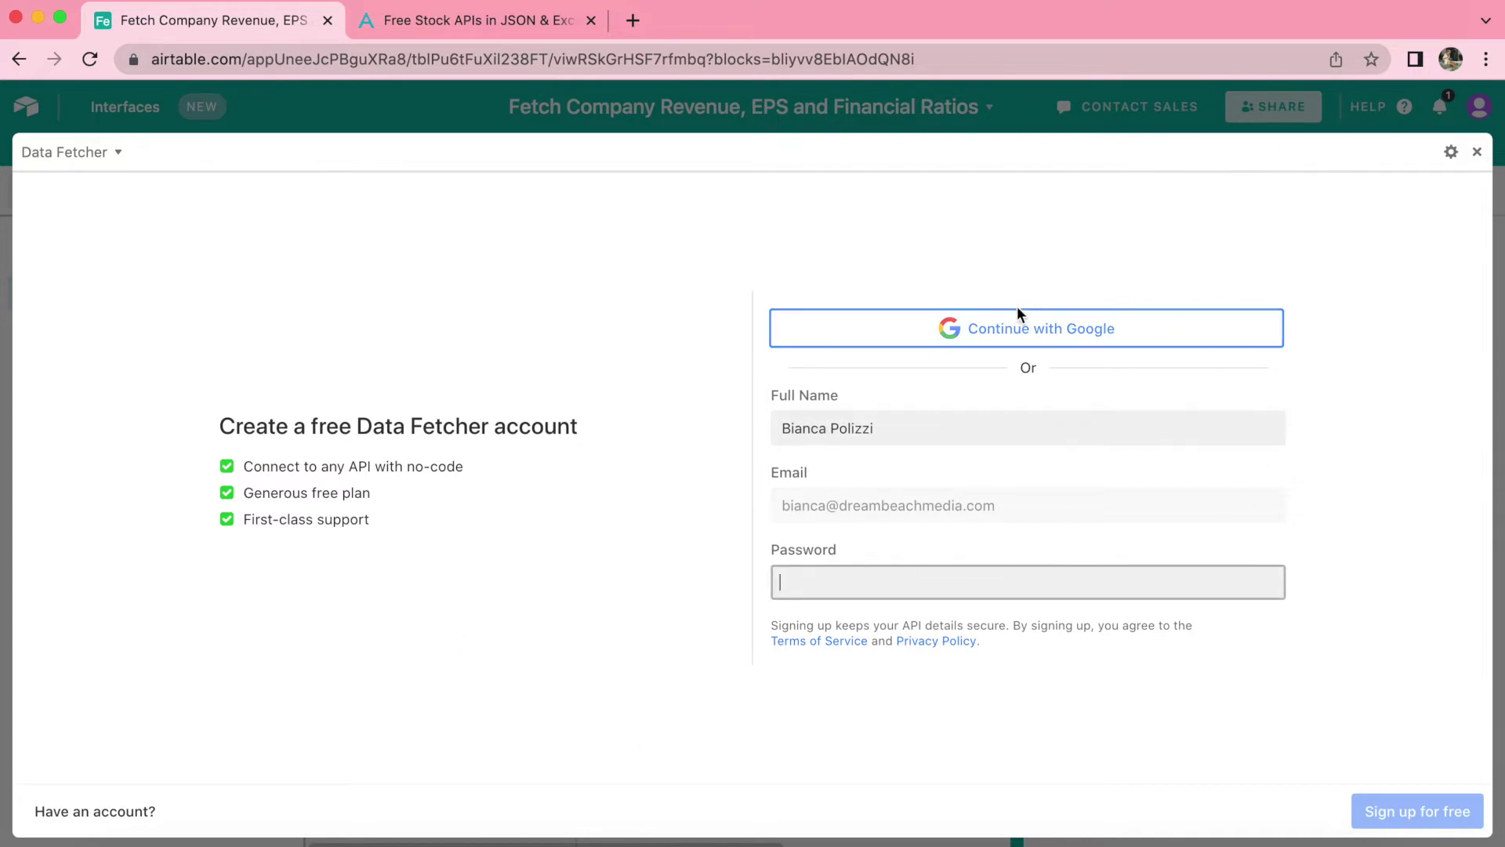
click(1044, 334)
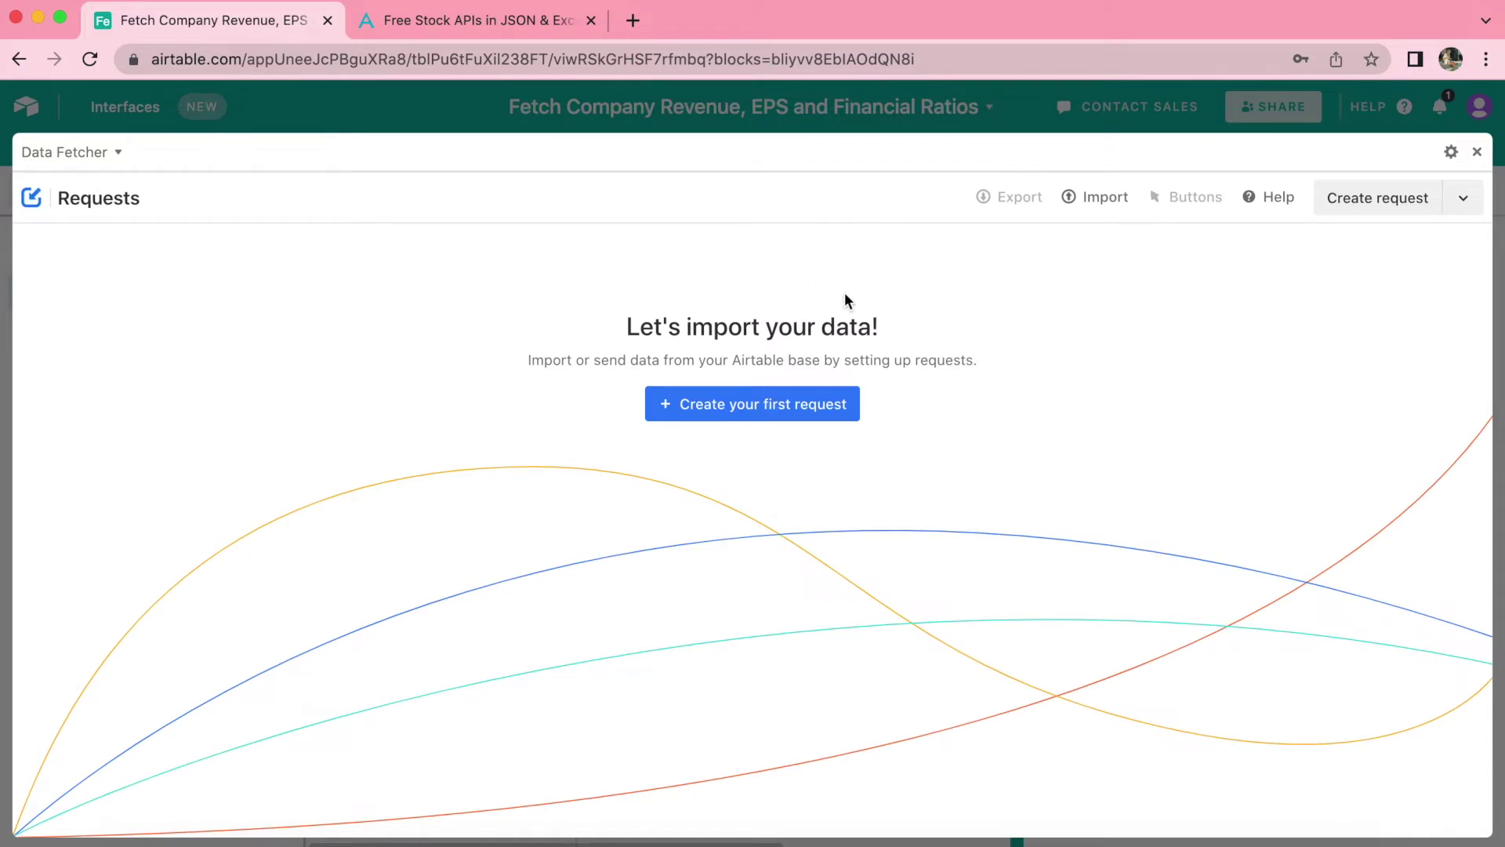
Create a first request named Fetch Company Data and set its application to Alpha Vantage
click(773, 415)
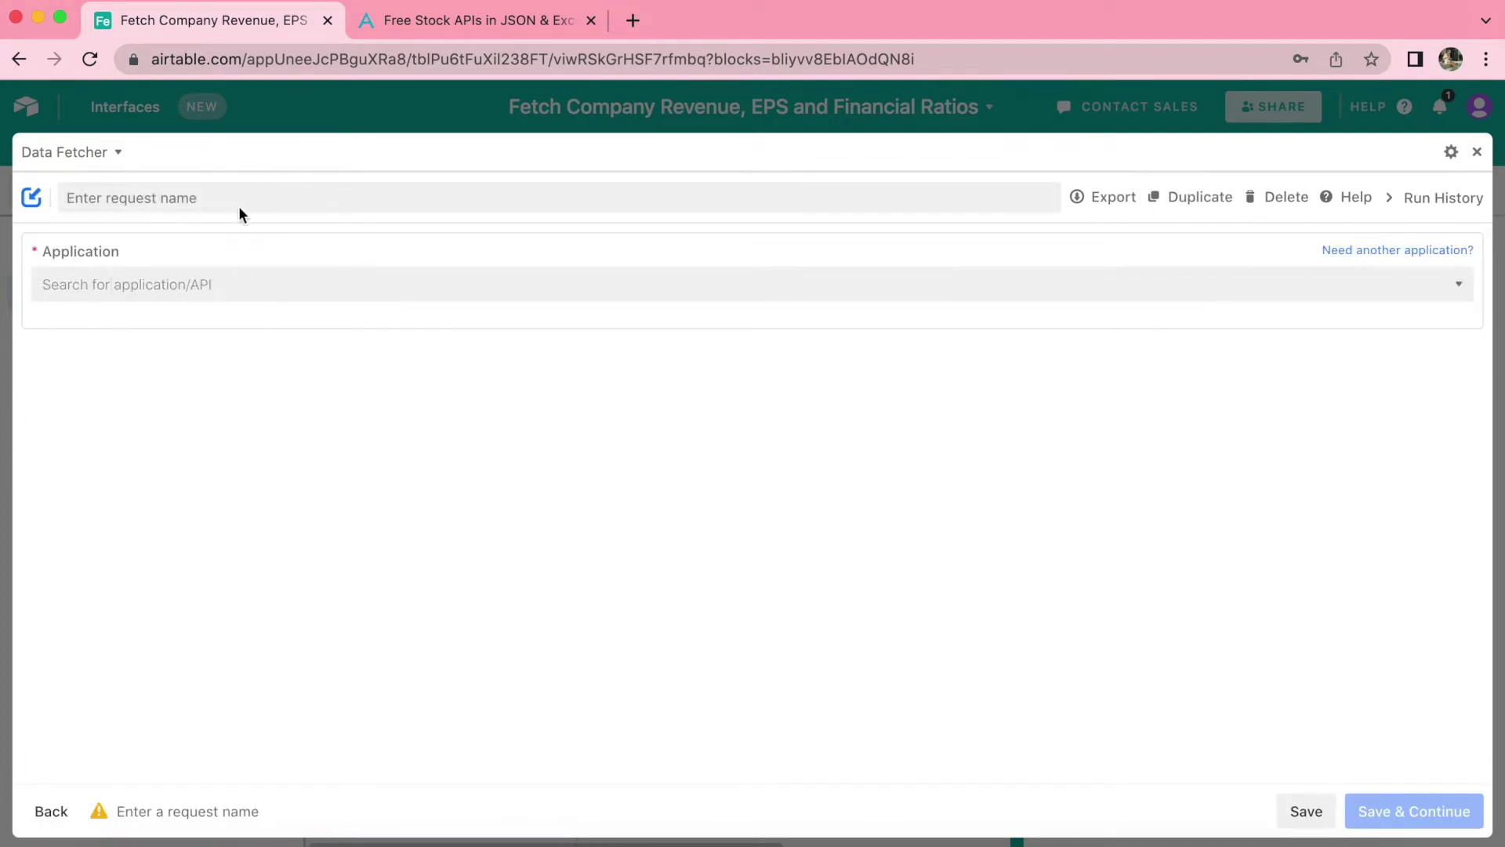
click(137, 200)
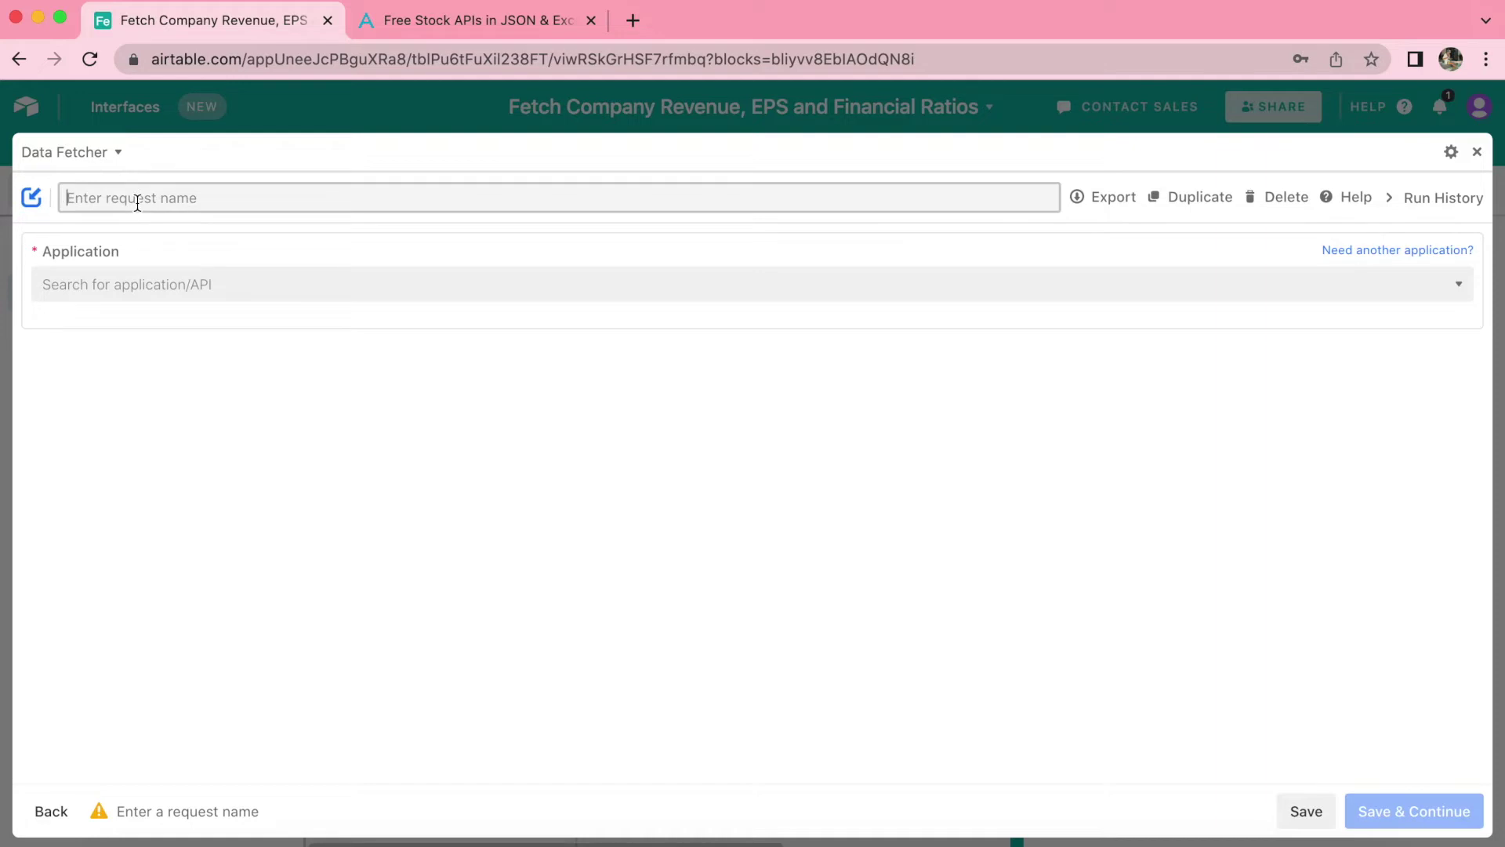
text(Fetch Company Data)
click(232, 284)
text(alpha)
click(265, 353)
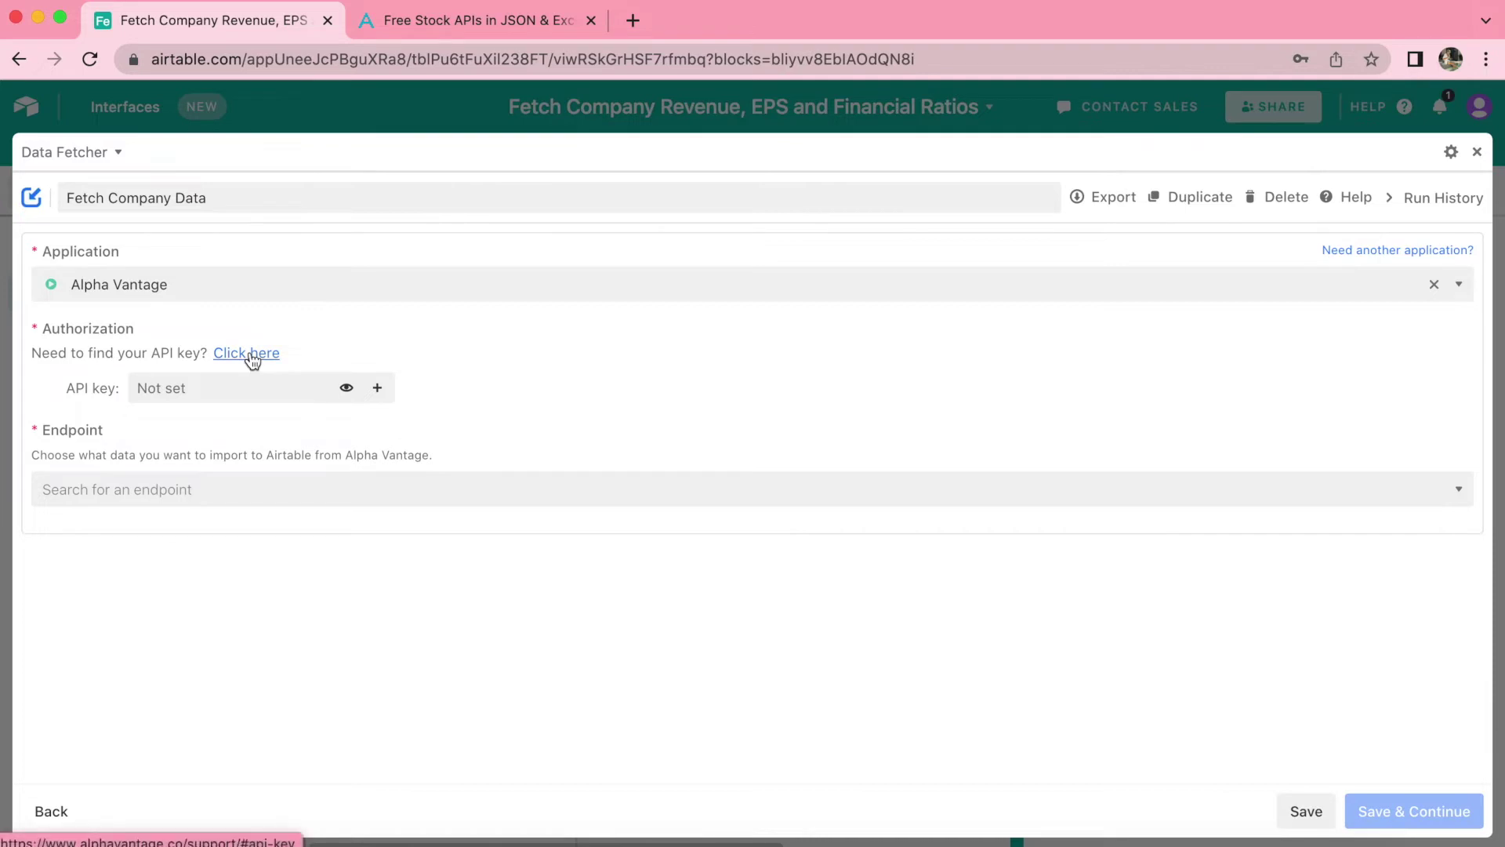
Request a free API key on the Alpha Vantage site and paste the API key into the request's authorization
click(251, 354)
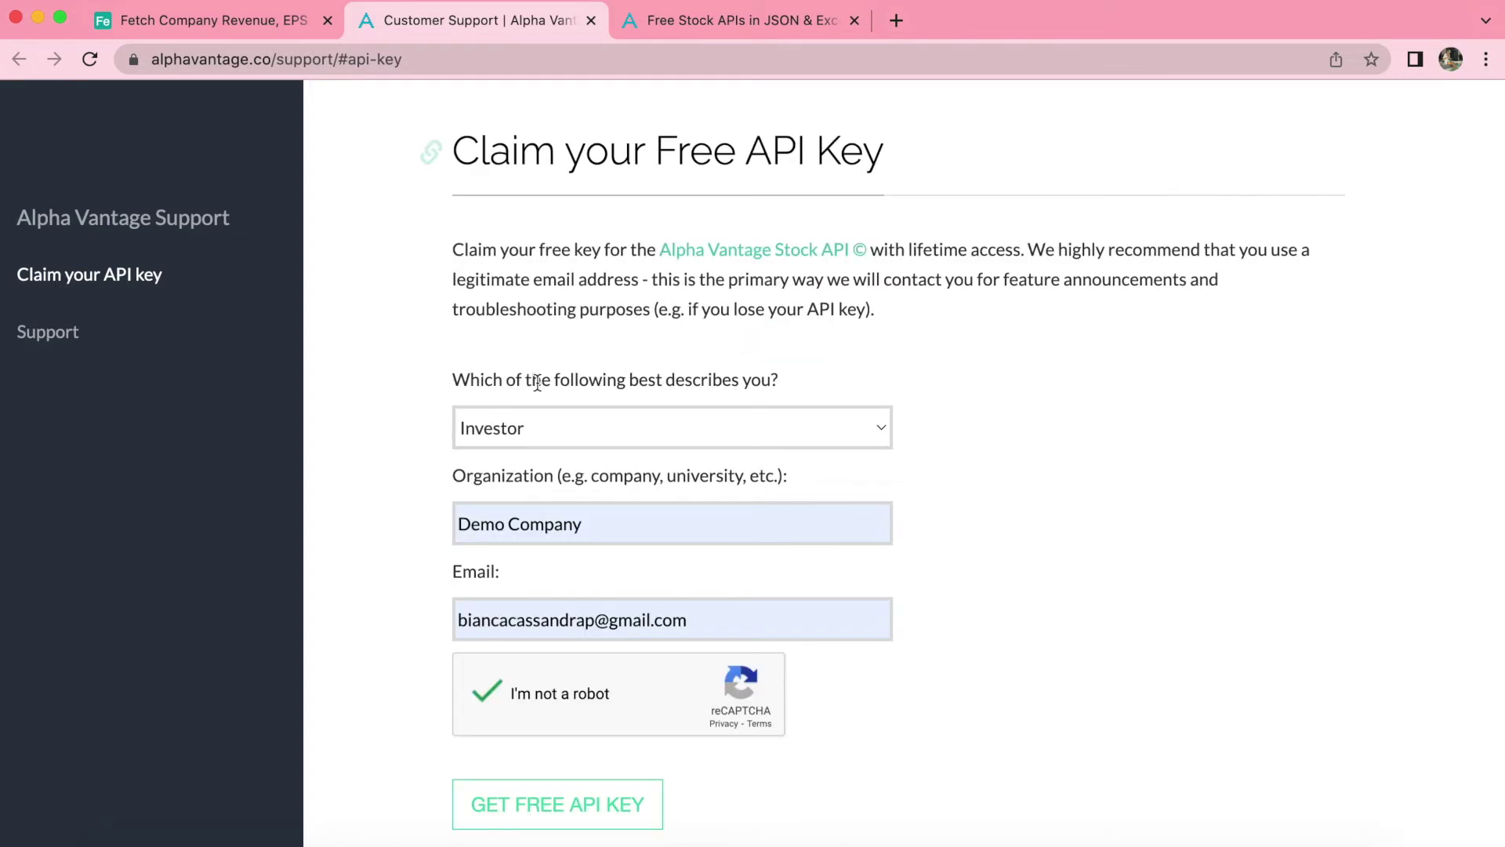
click(597, 807)
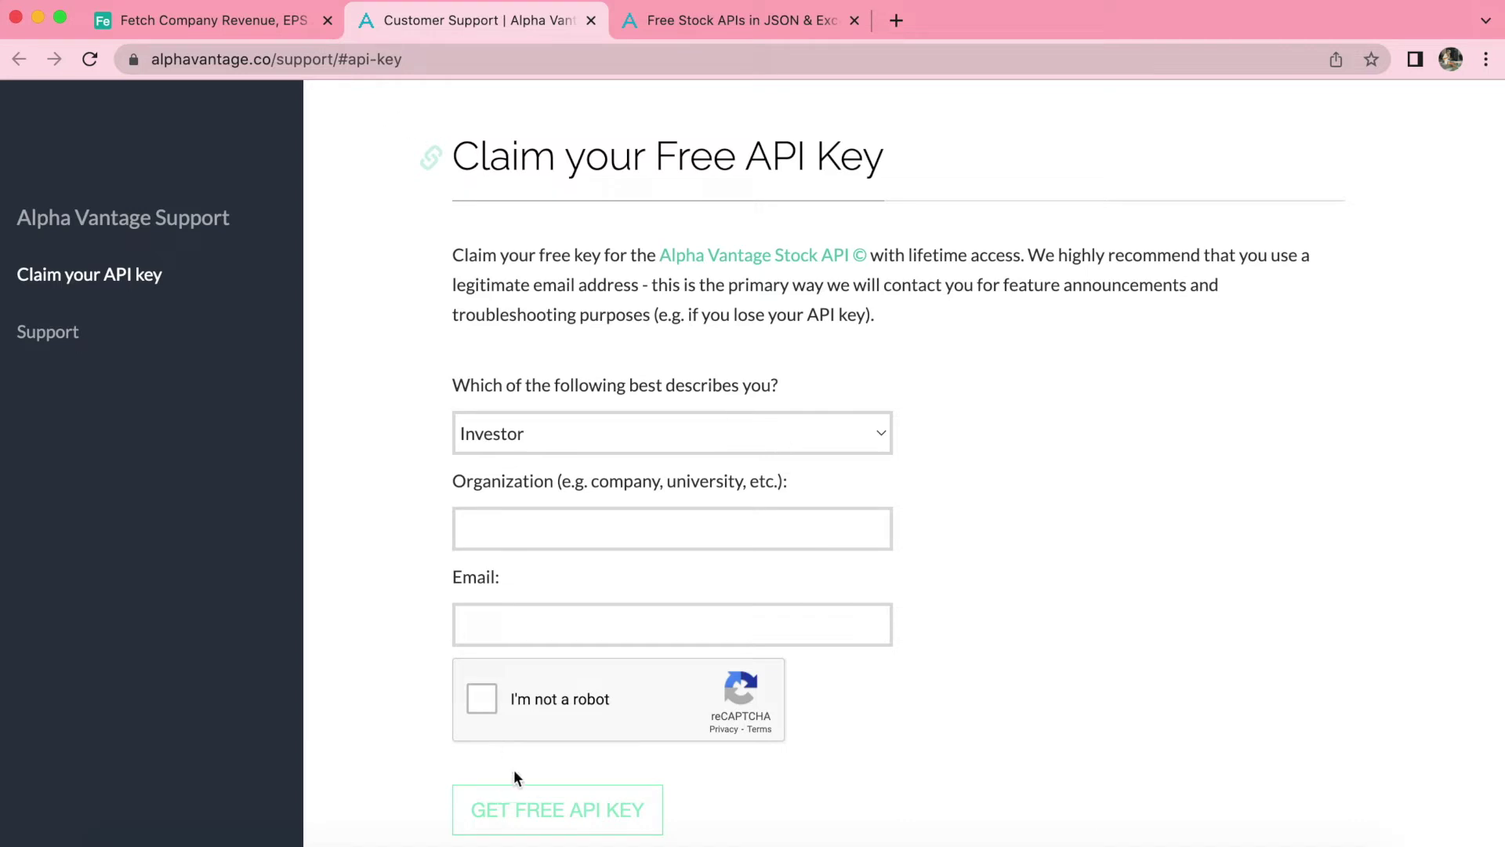
click(204, 27)
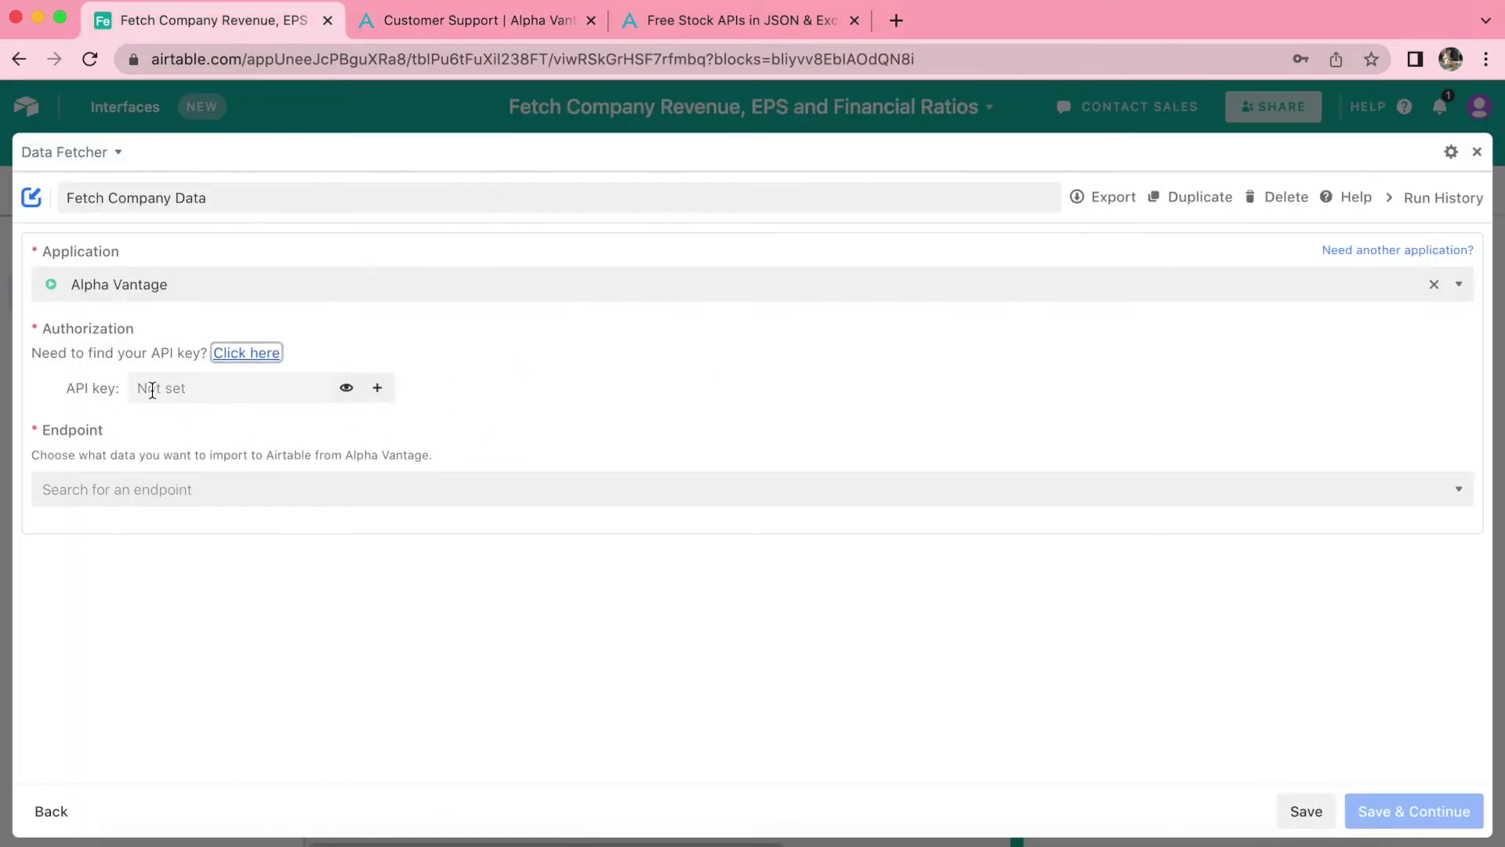
click(186, 395)
key(super+v)
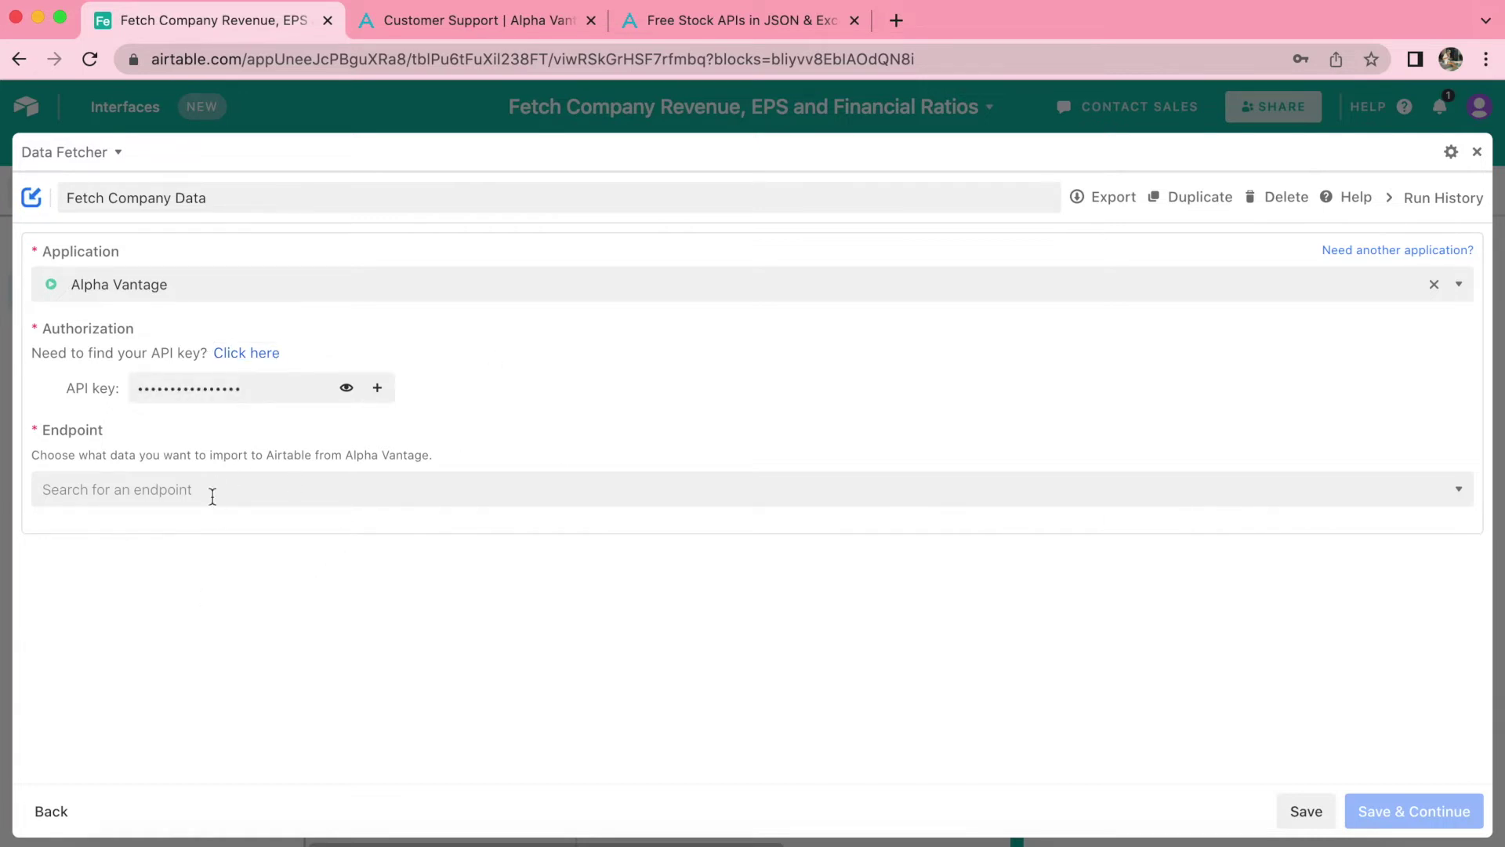
Set the endpoint to Company overview - company info, financial ratios, and other key metrics, and save to continue
click(153, 496)
text(company overvi)
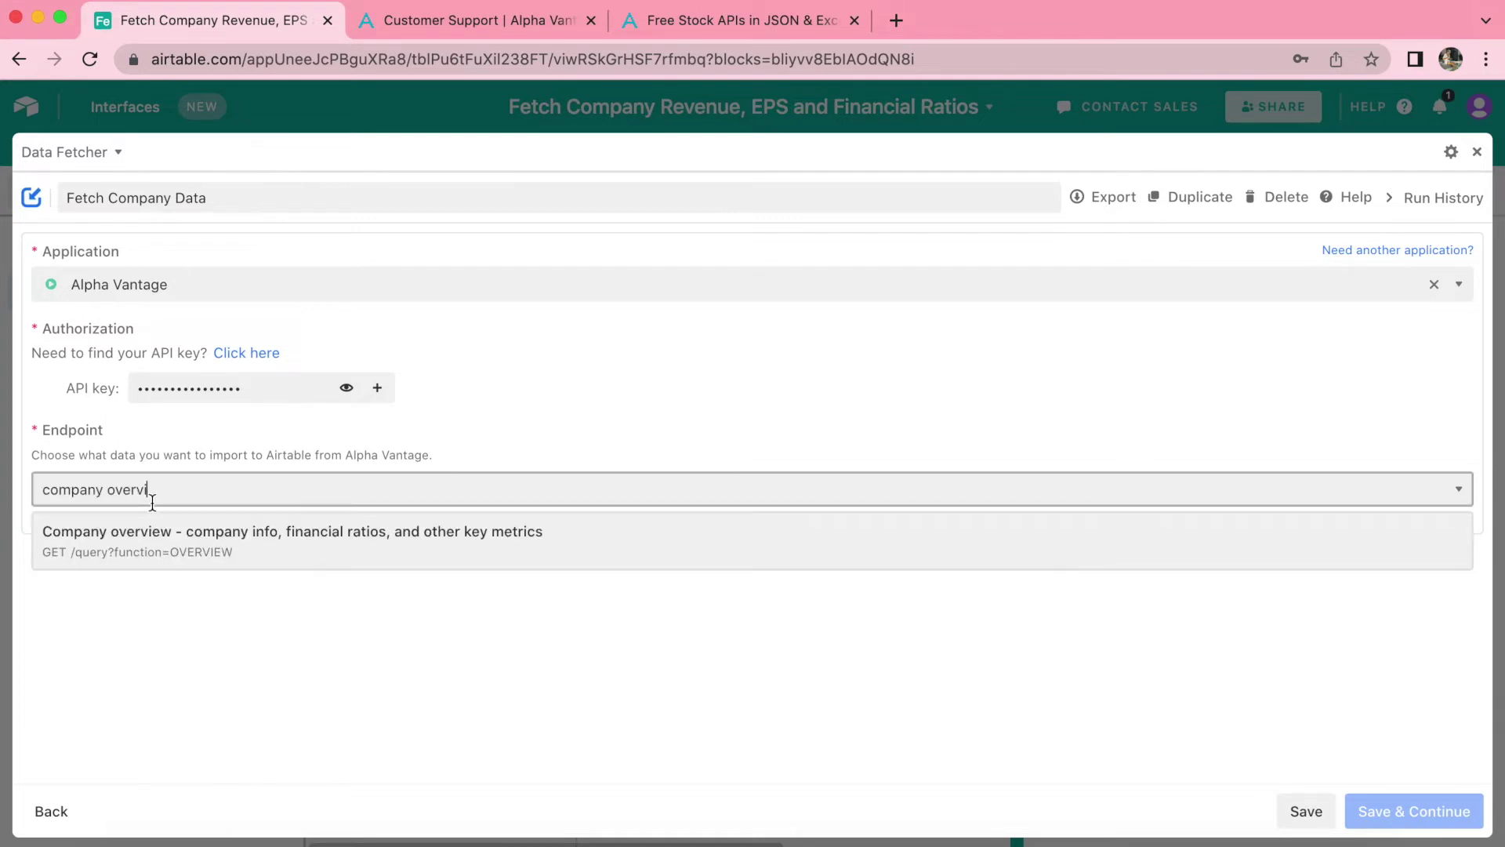
text(ew)
click(388, 553)
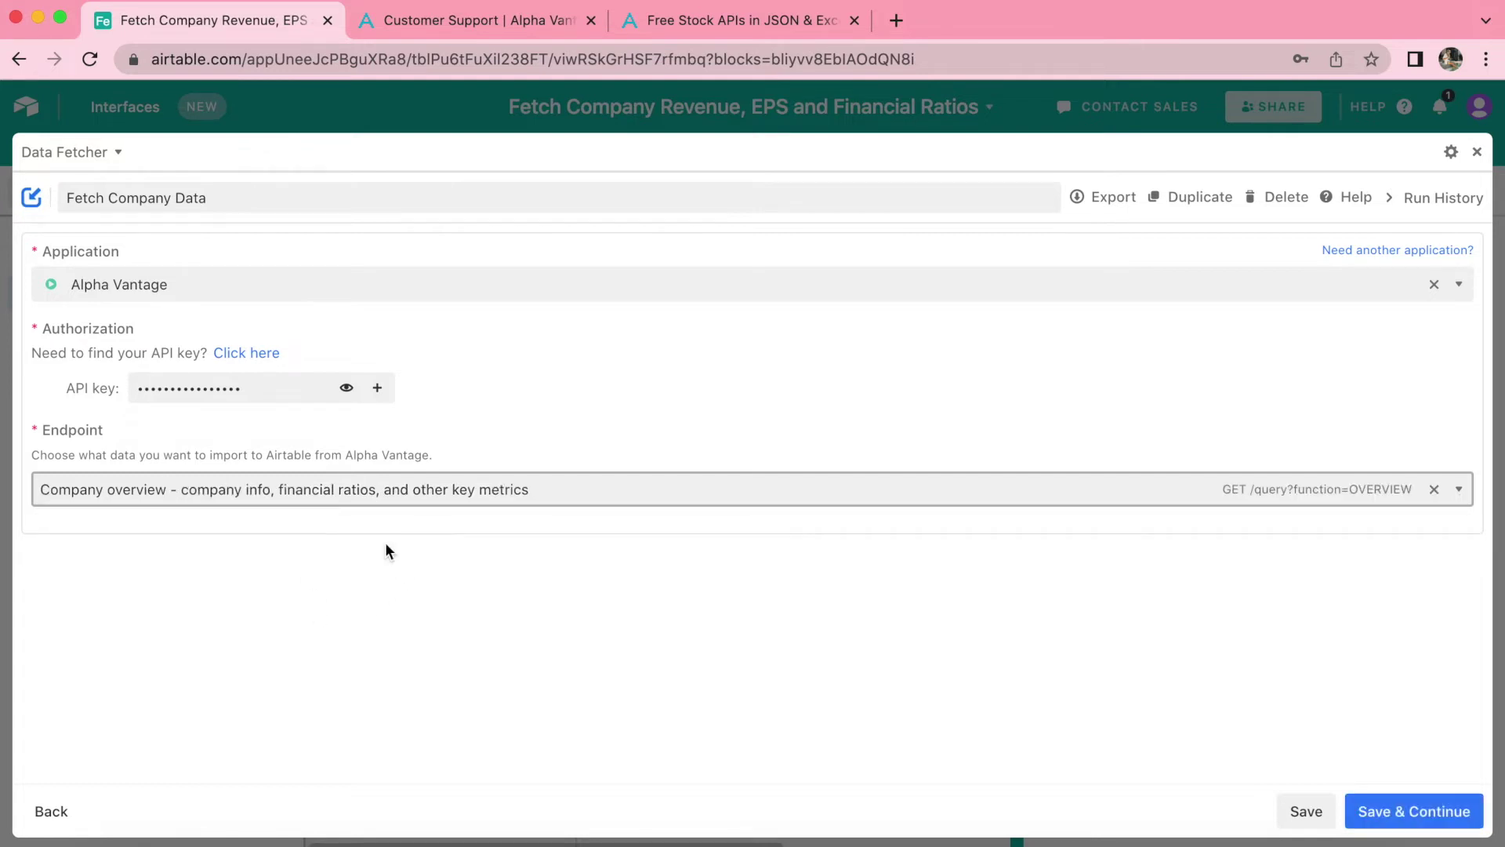
click(1443, 814)
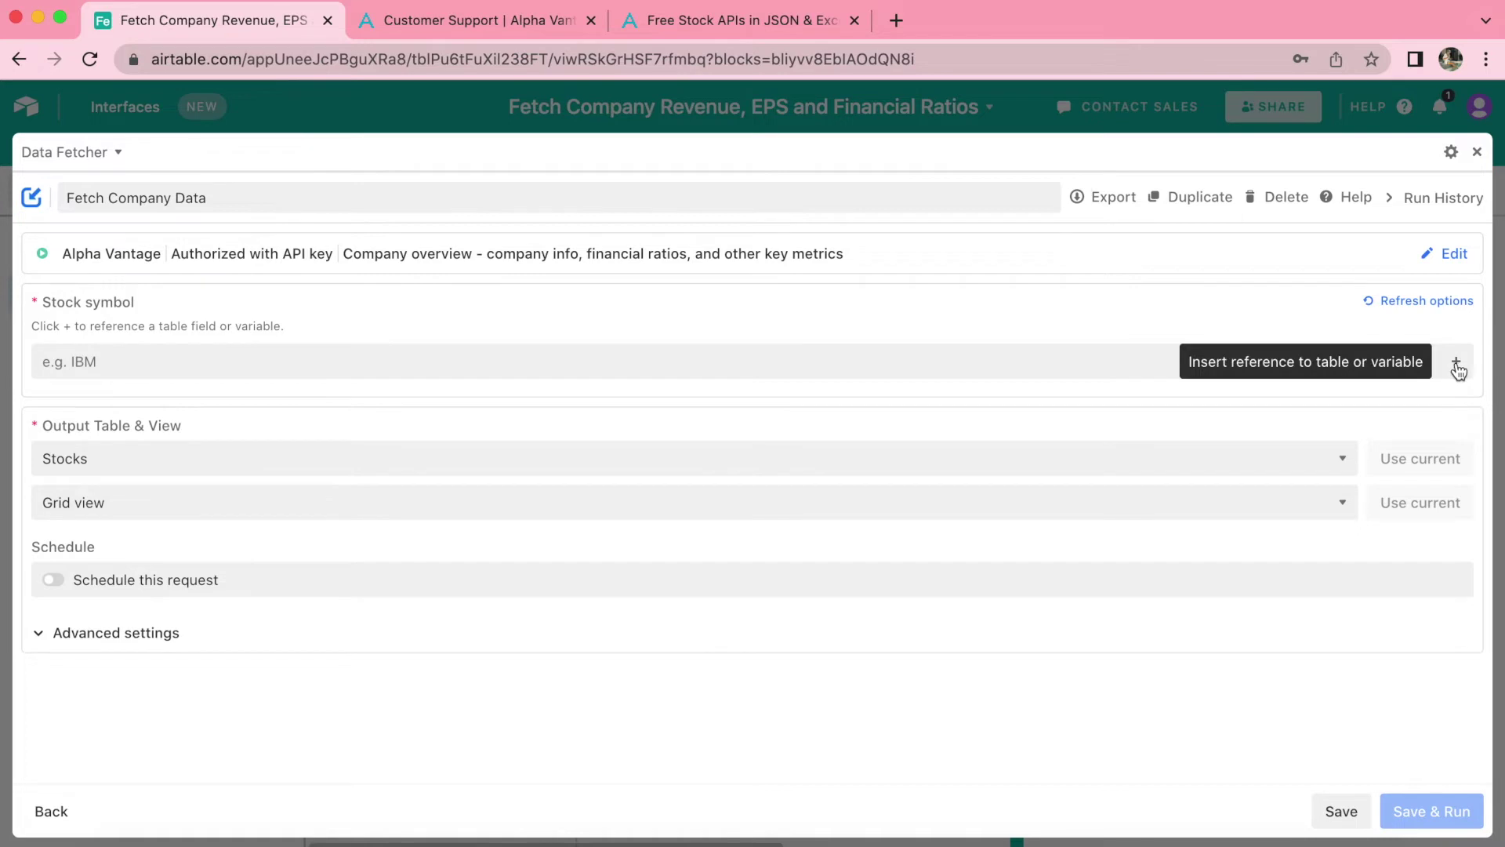
Set the stock symbol to a reference to the Stocks table's Symbol field, running for every record in Grid view
click(1456, 363)
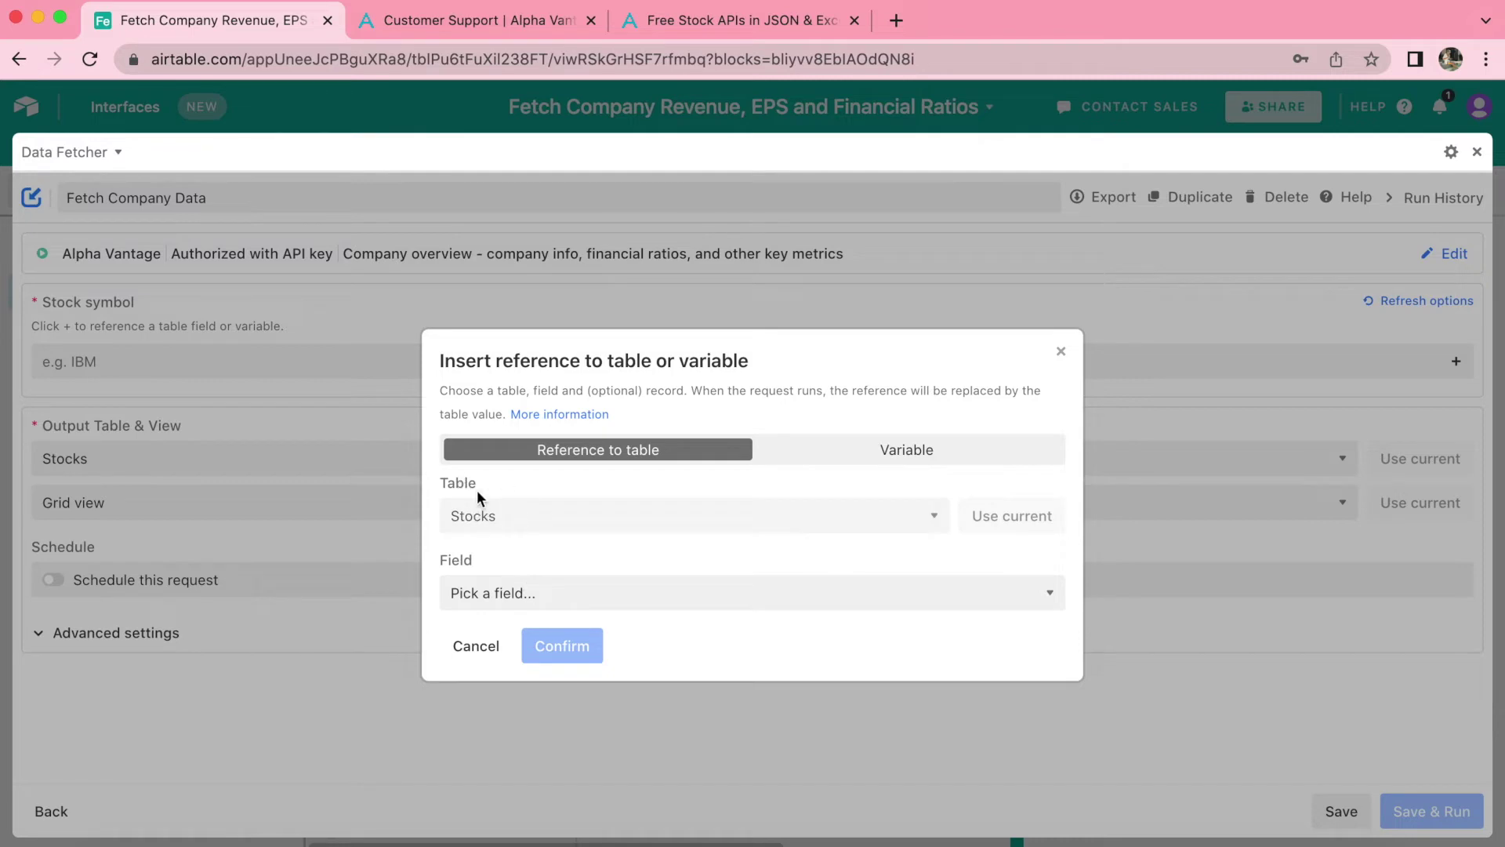
click(530, 601)
click(506, 610)
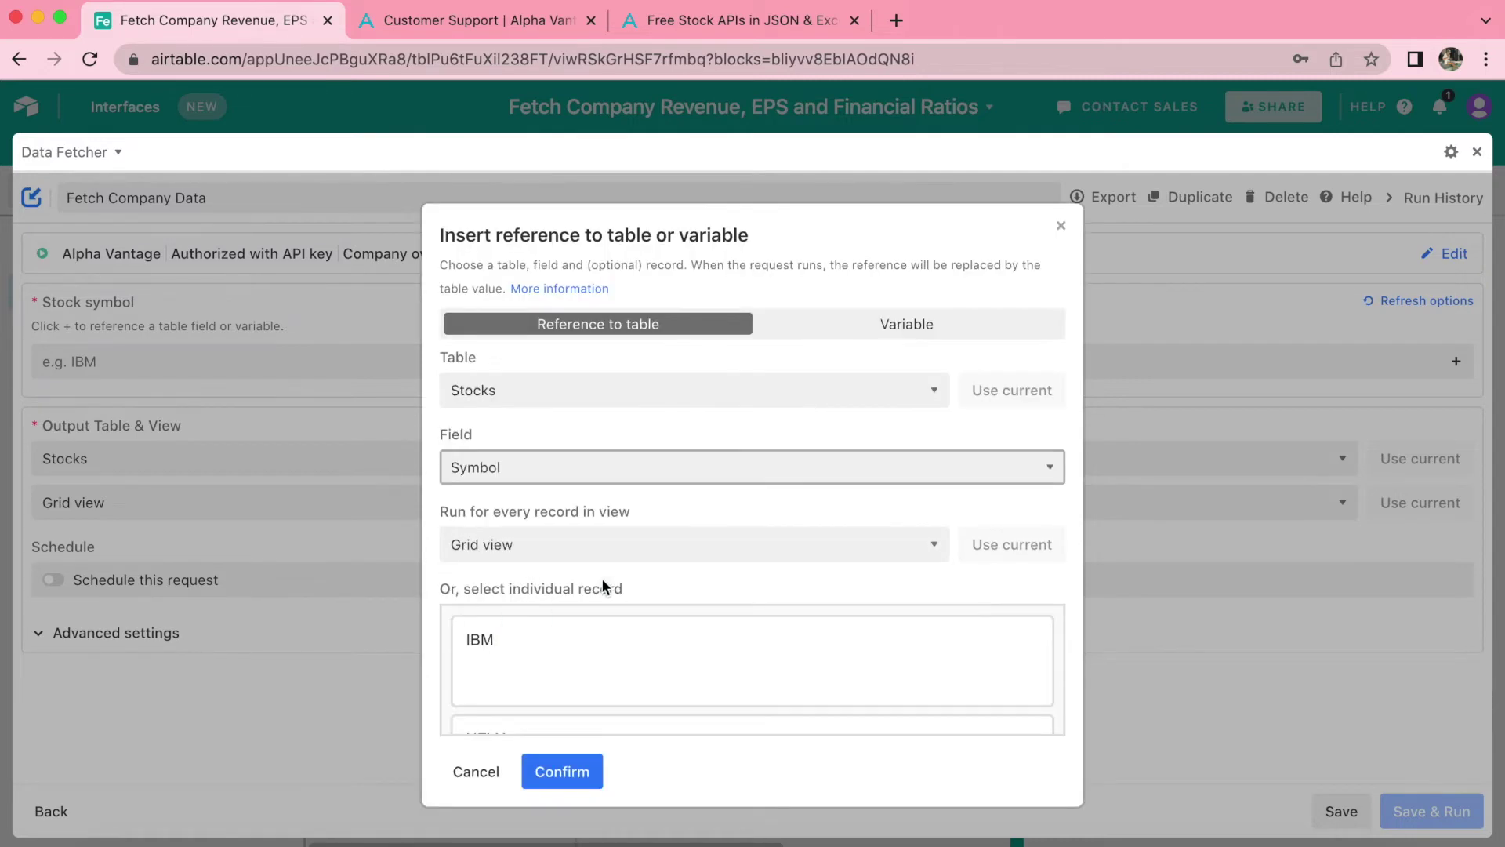
click(588, 773)
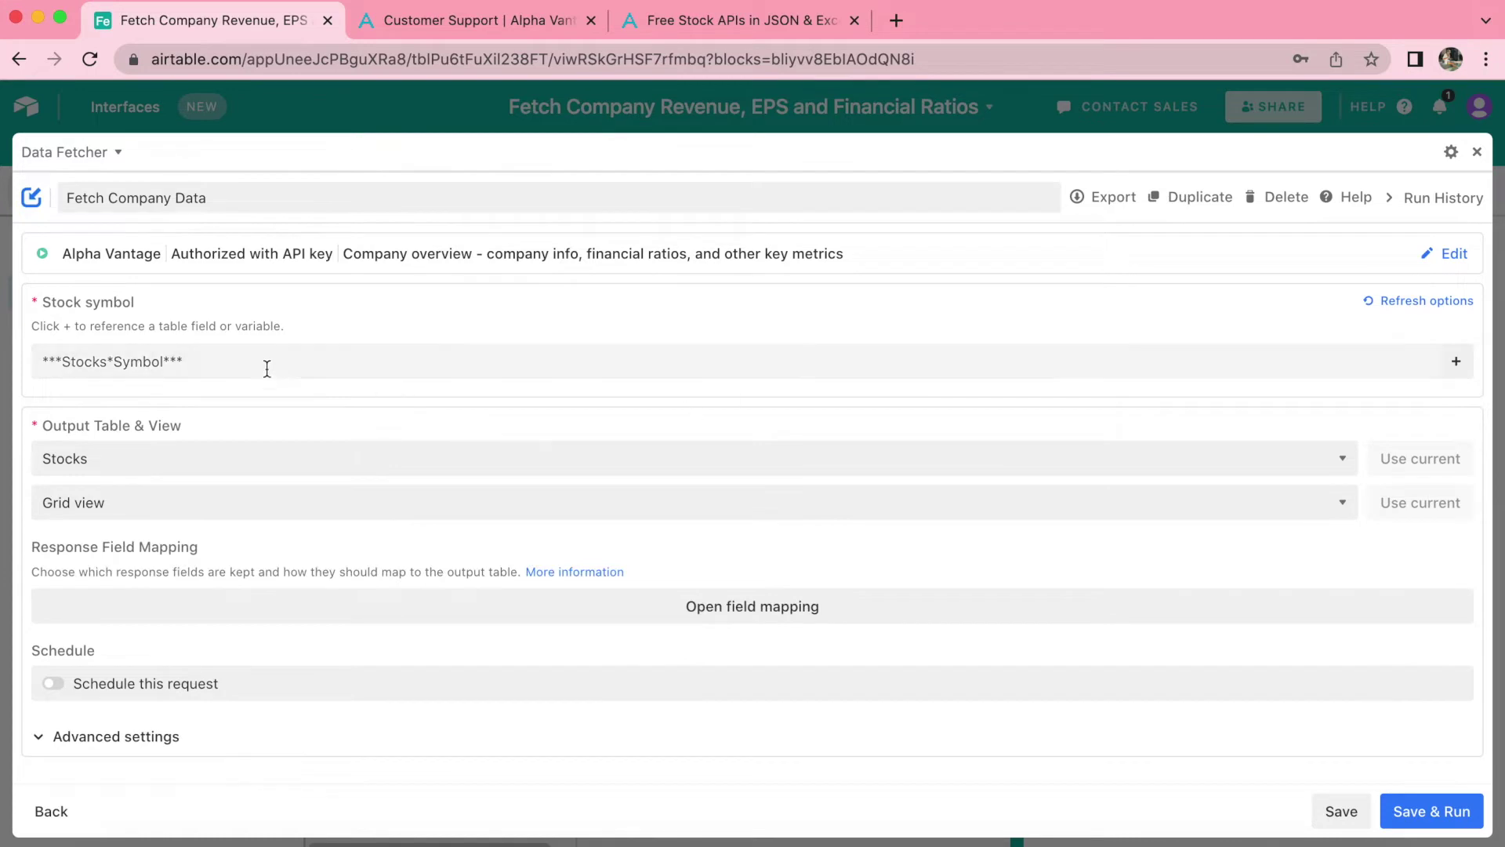
Set the request's advanced rate limit to 5 requests per minute
click(121, 741)
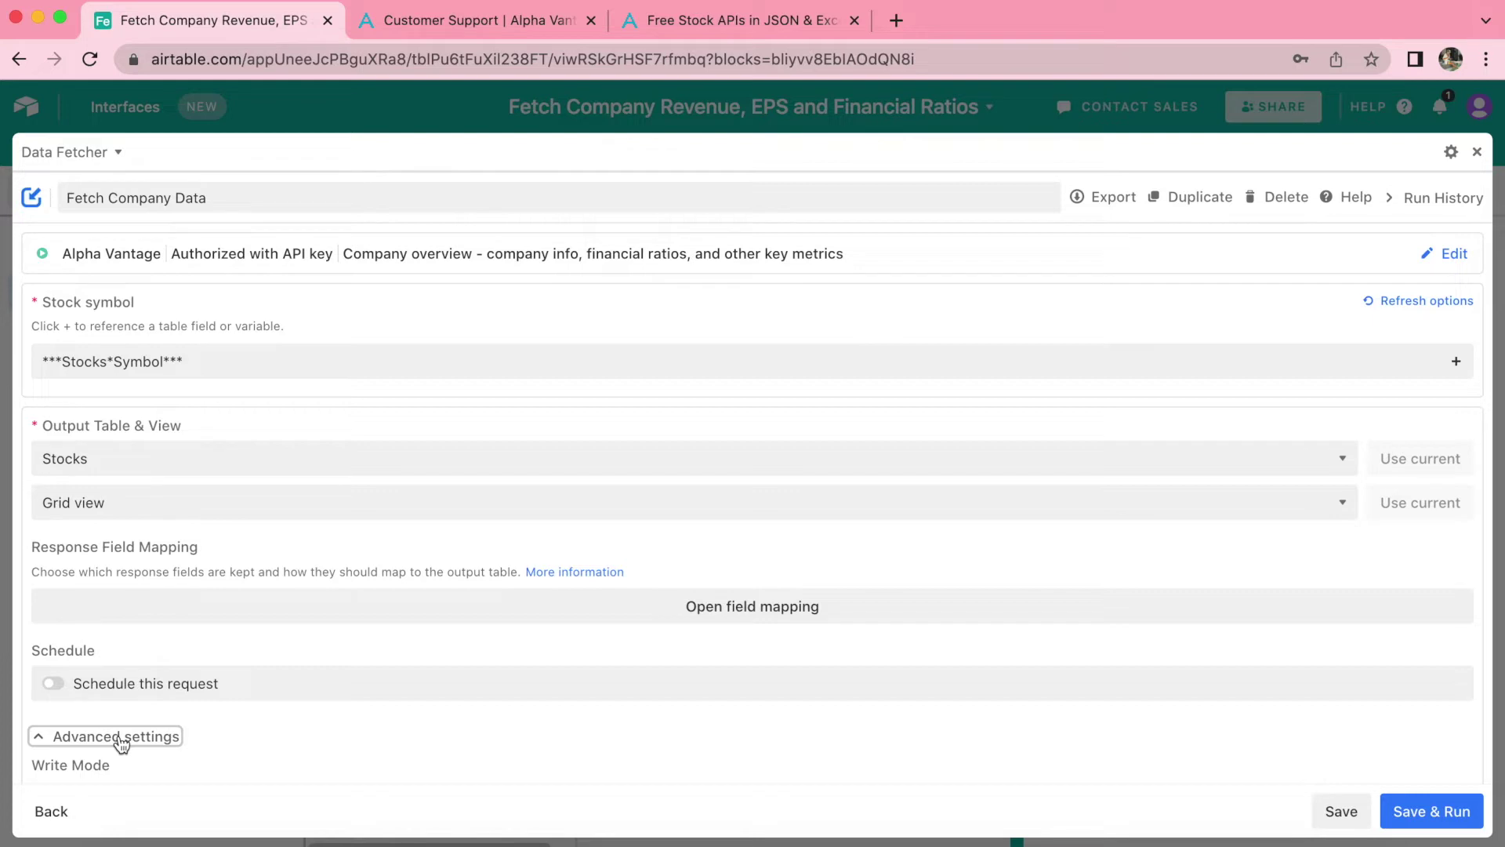
scroll(214, 760, down, 1)
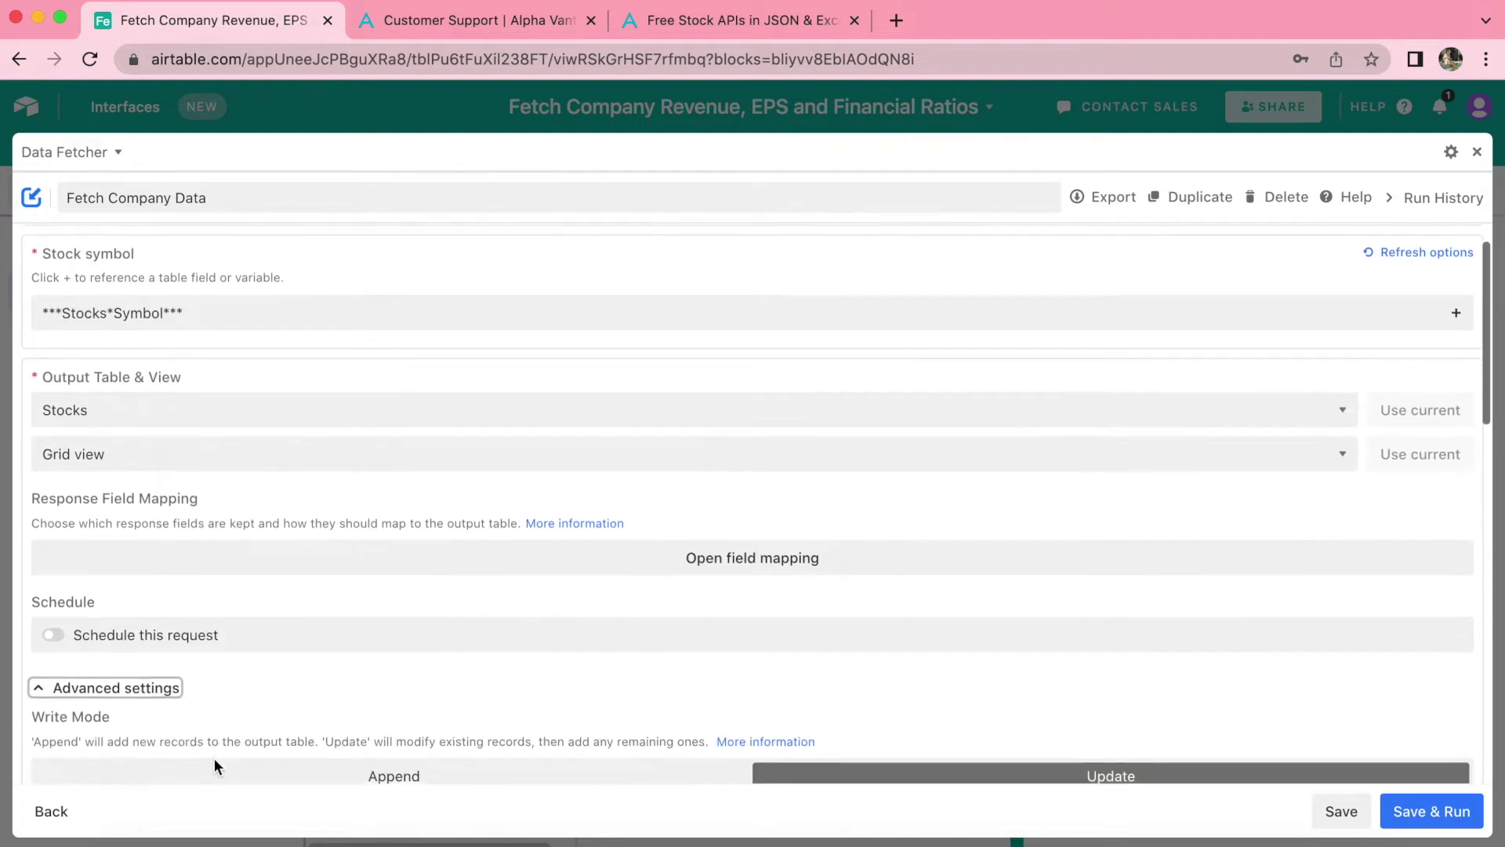
scroll(214, 759, down, 1)
scroll(214, 757, down, 2)
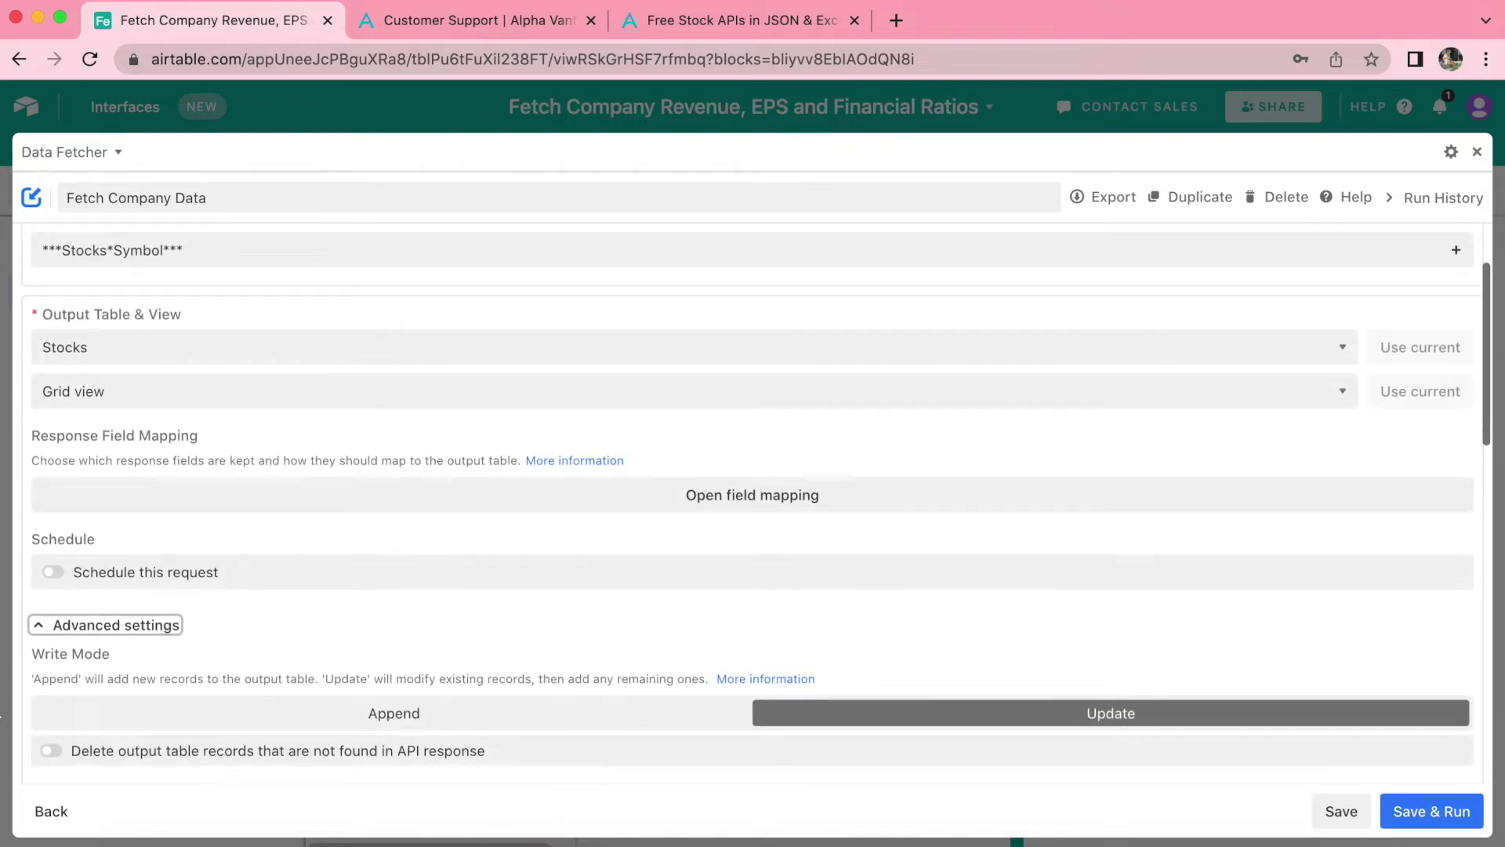
scroll(187, 670, down, 10)
scroll(187, 670, down, 6)
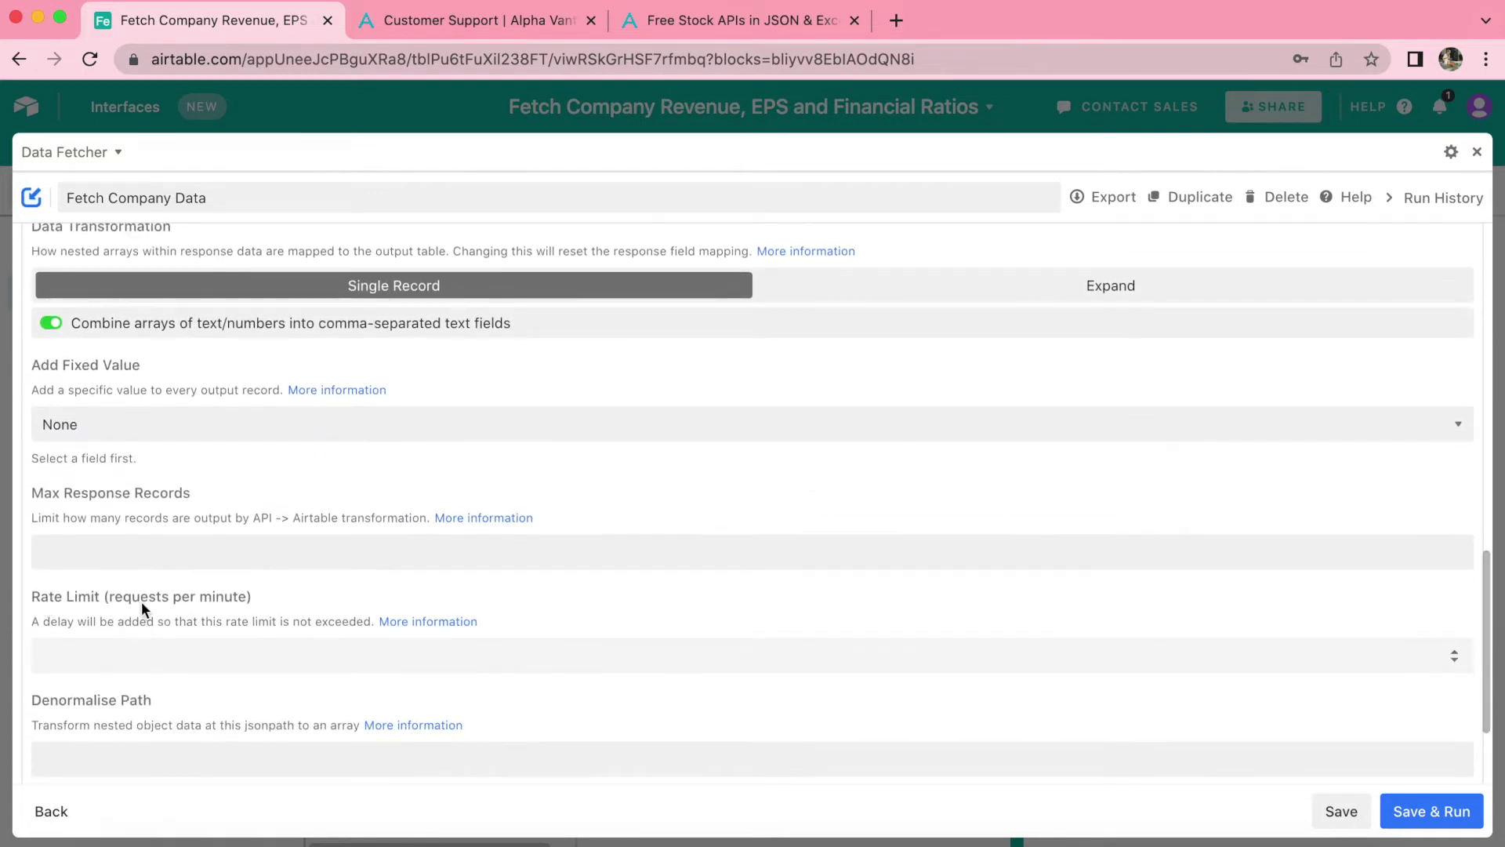
click(209, 645)
text(5)
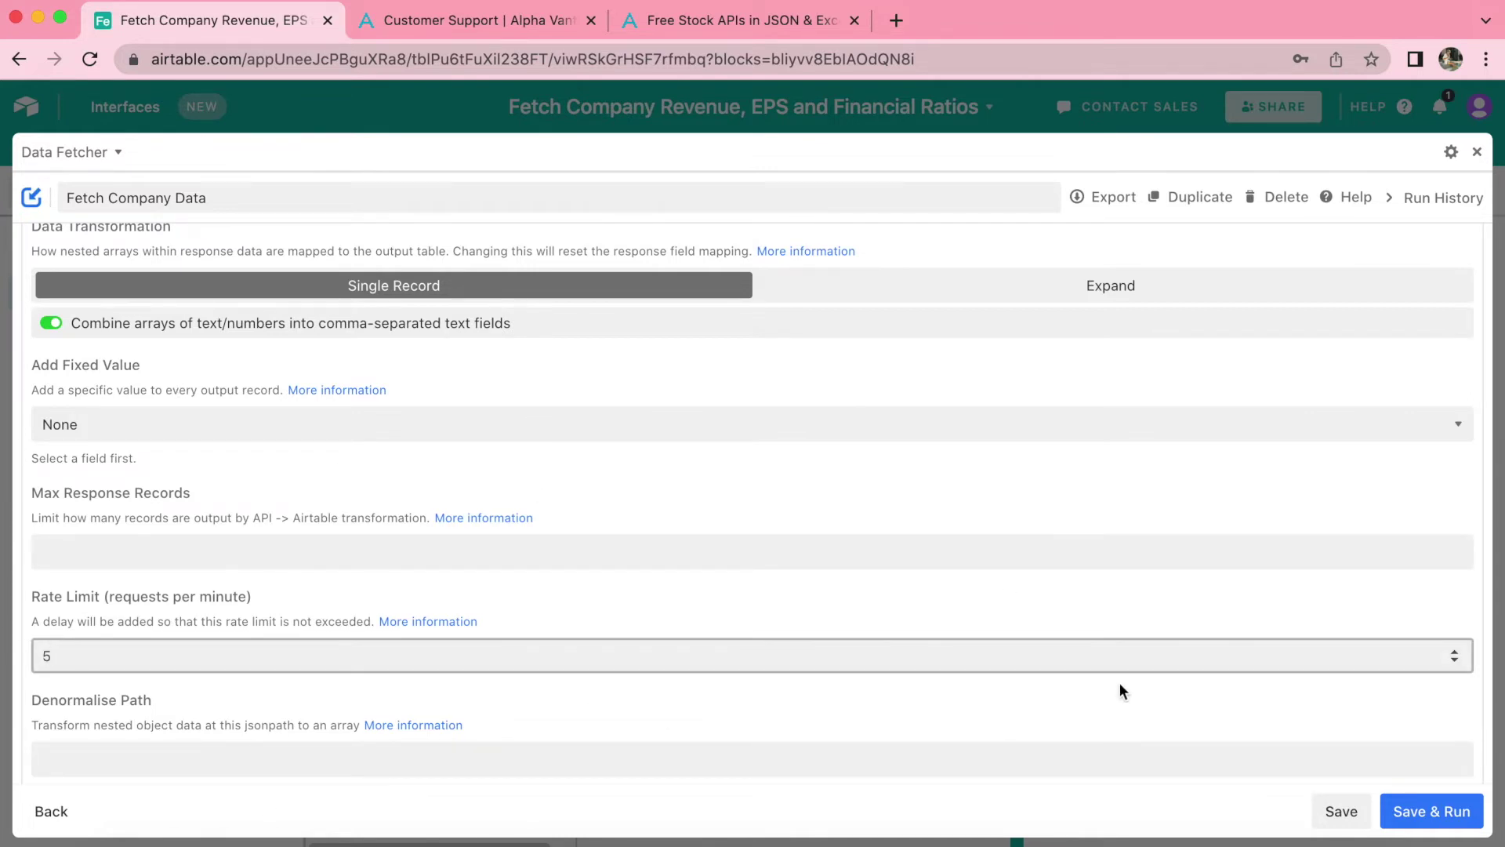
Save and run the Fetch Company Data request to bring up its response field mapping
click(1426, 809)
click(680, 577)
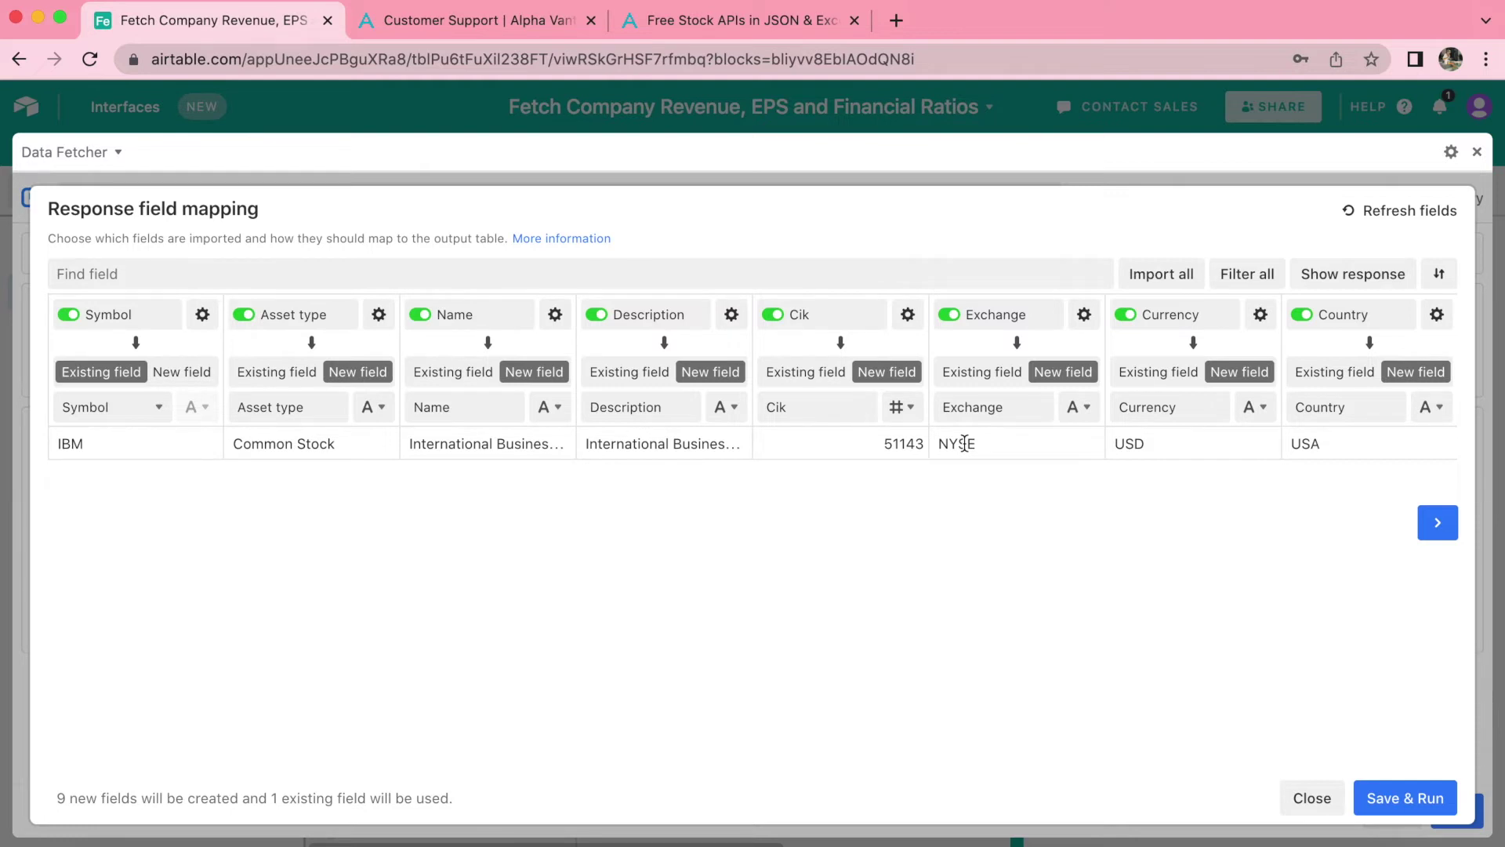
click(69, 315)
click(69, 316)
click(69, 315)
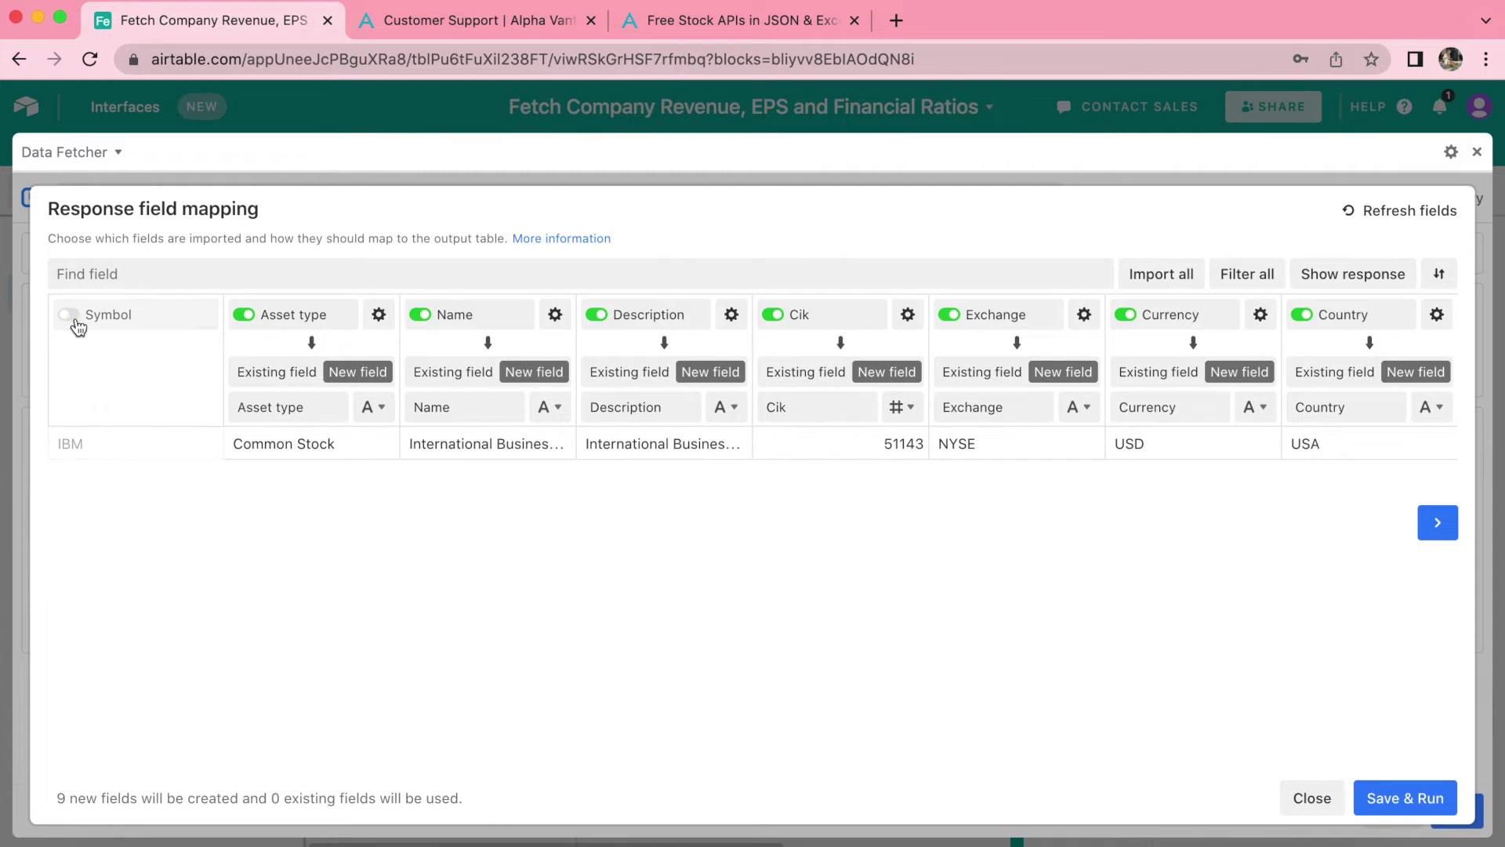
click(69, 315)
click(69, 315)
click(69, 315)
Exclude all response fields from the import, and enable only Revenue ttm as a new field
click(1256, 284)
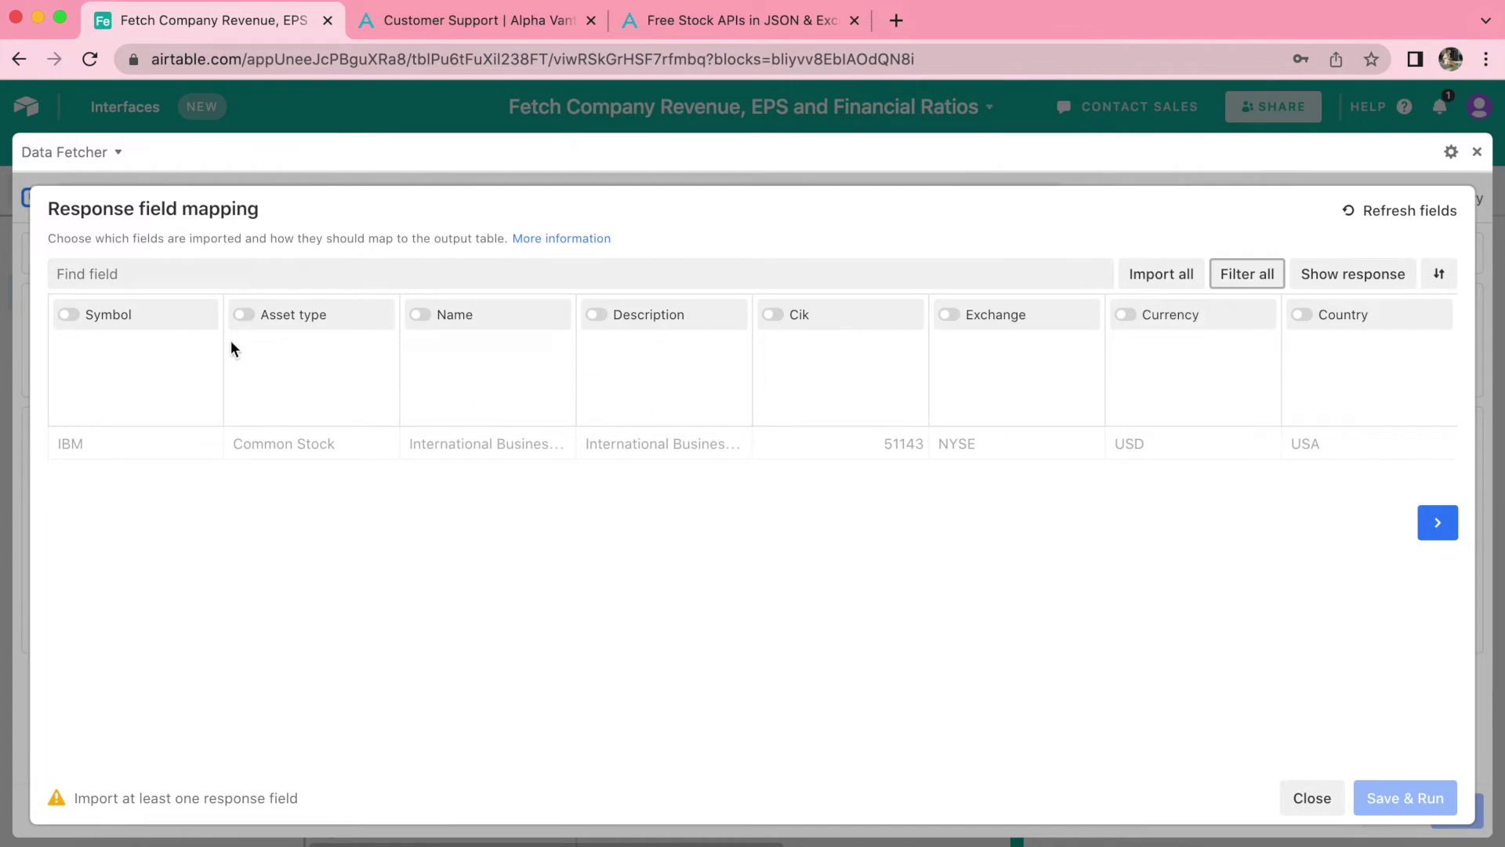
click(224, 274)
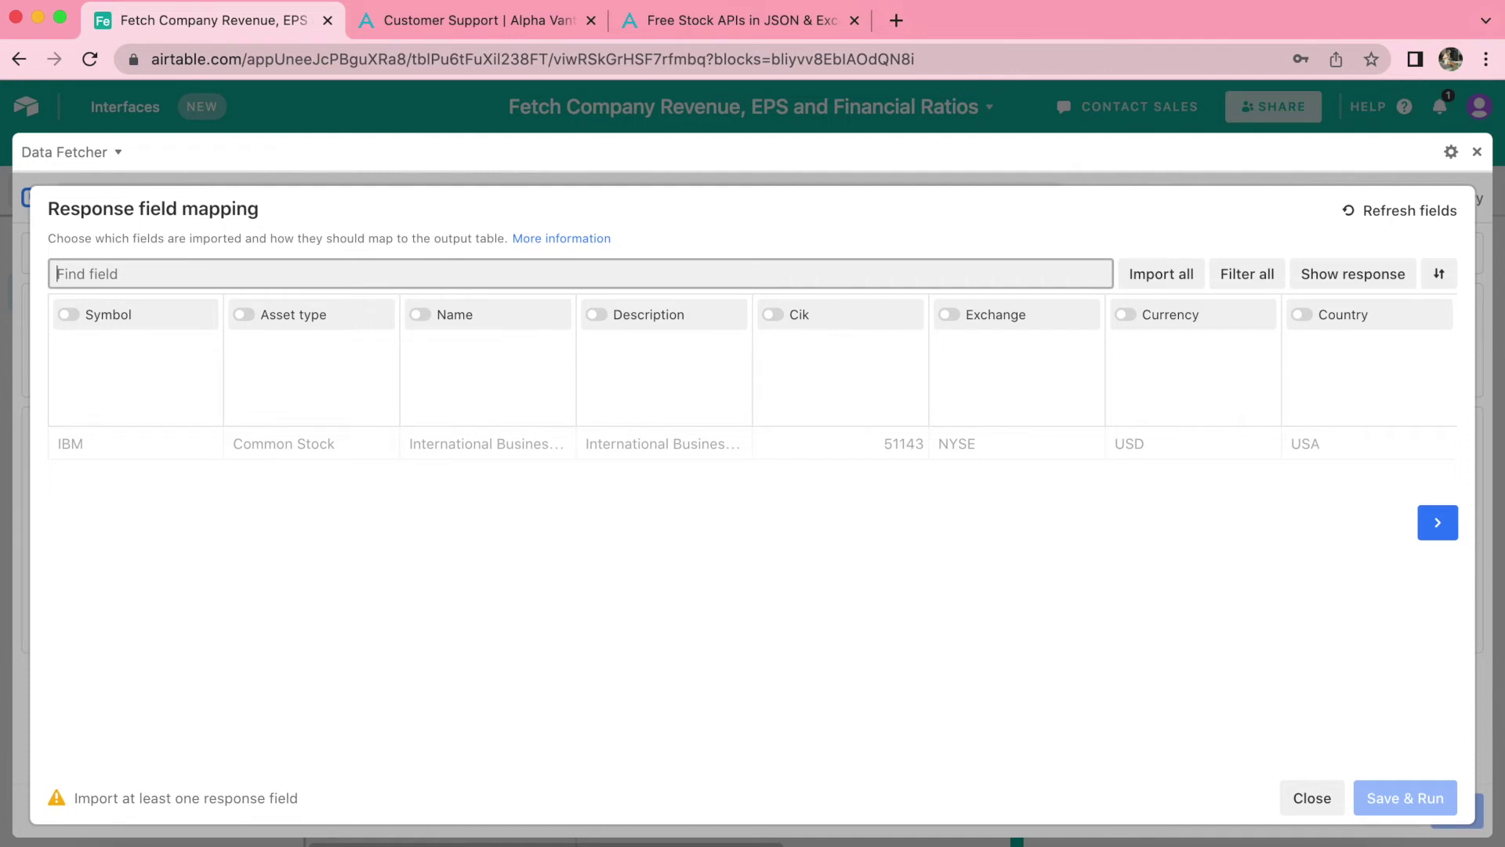
text(revenu)
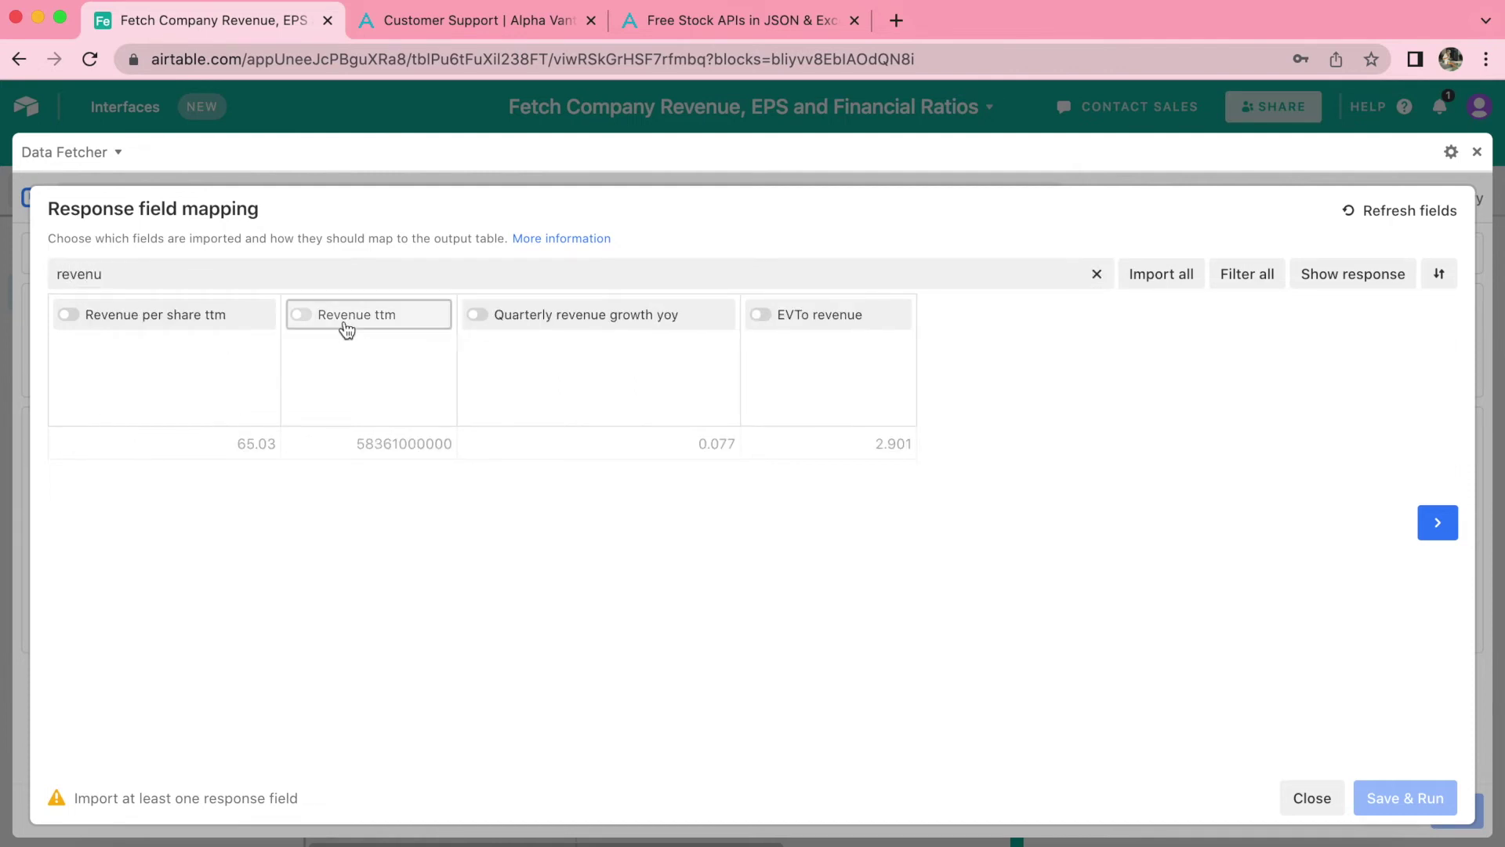
click(346, 317)
Find the Eps and Gross profit ttm response fields and enable both for import as new fields
drag(98, 273, 60, 259)
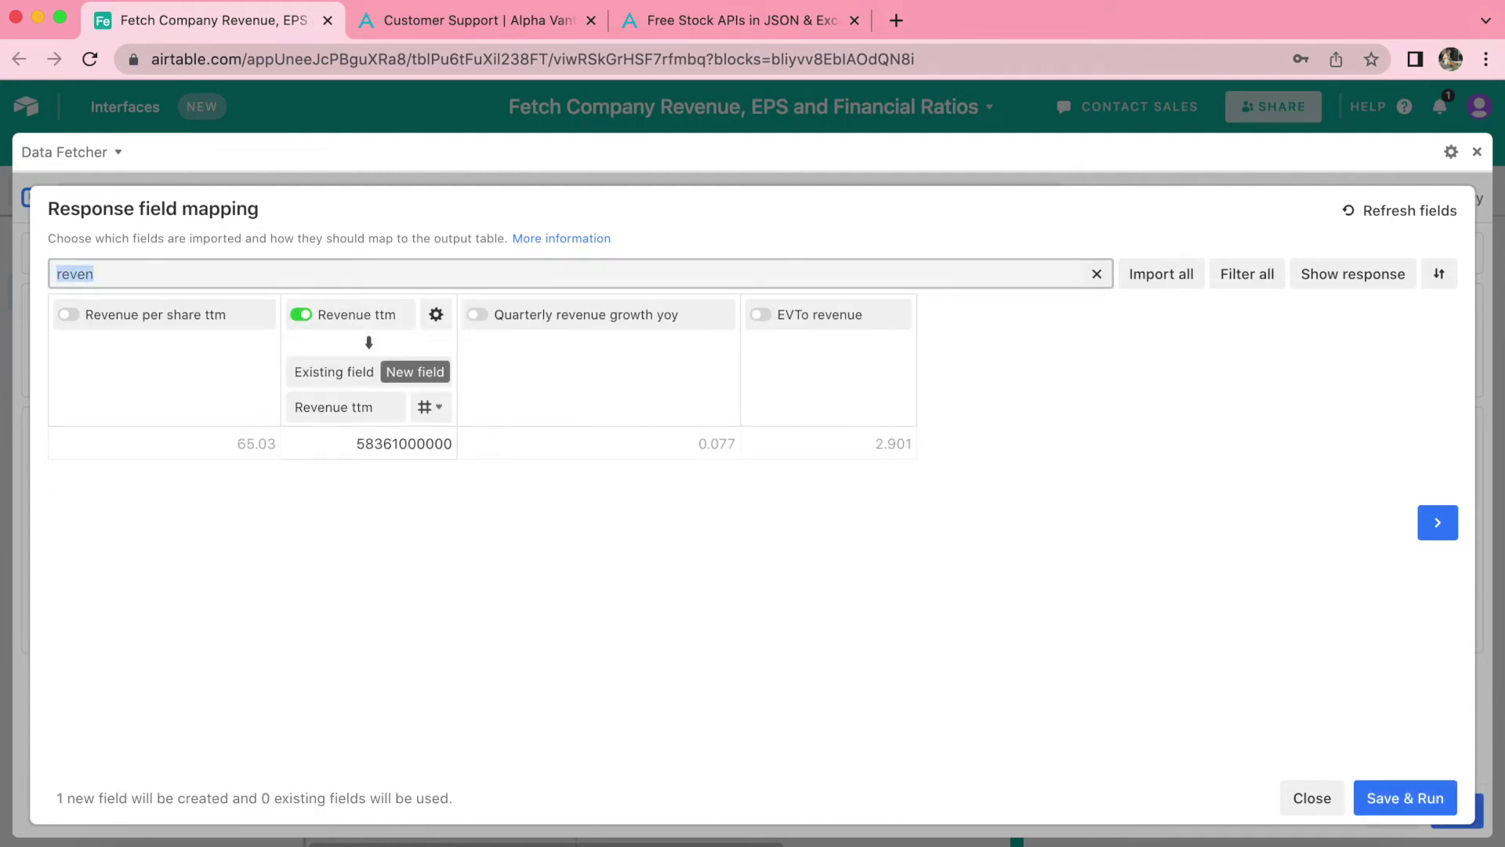
text(eps)
click(75, 315)
drag(119, 283, 33, 273)
text(gross)
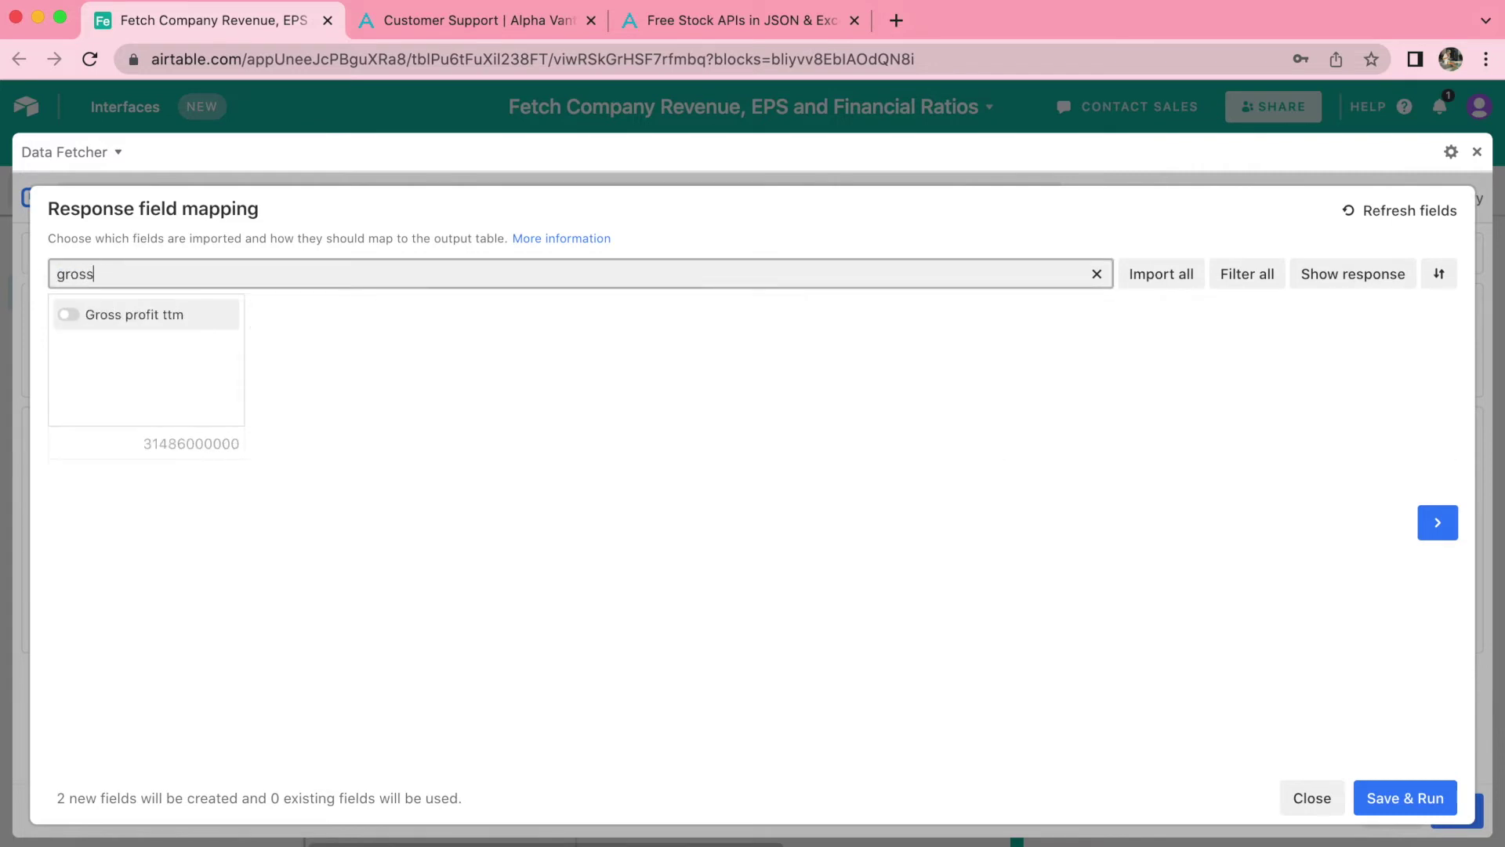
click(67, 314)
Find the Ebitda and Price to book ratio response fields and enable both for import as new fields
drag(118, 264, 26, 274)
text(ebd)
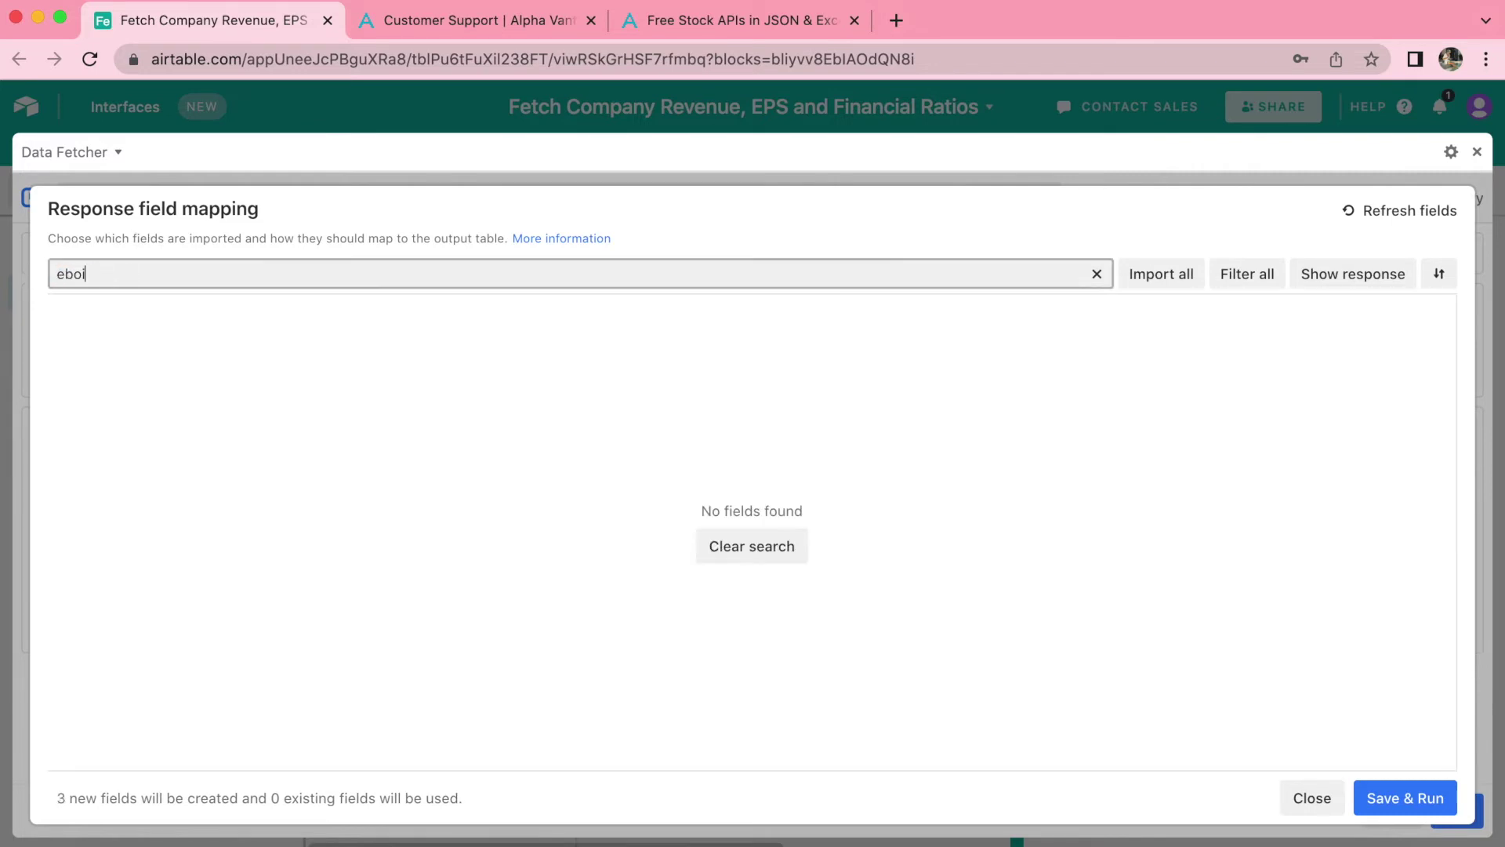
key(BackSpace)
click(67, 314)
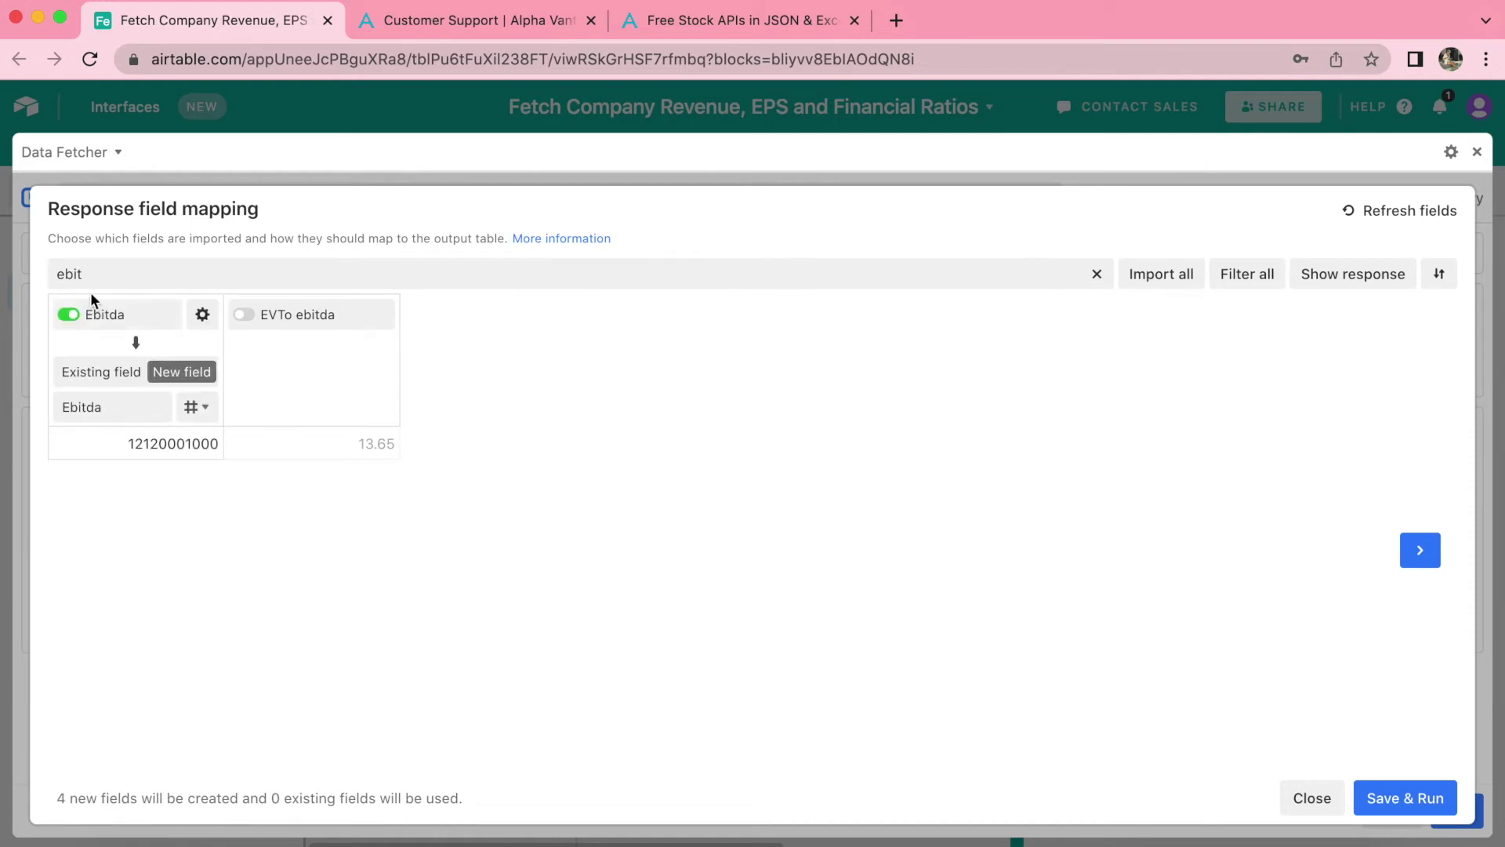
drag(108, 276, 37, 281)
text(price)
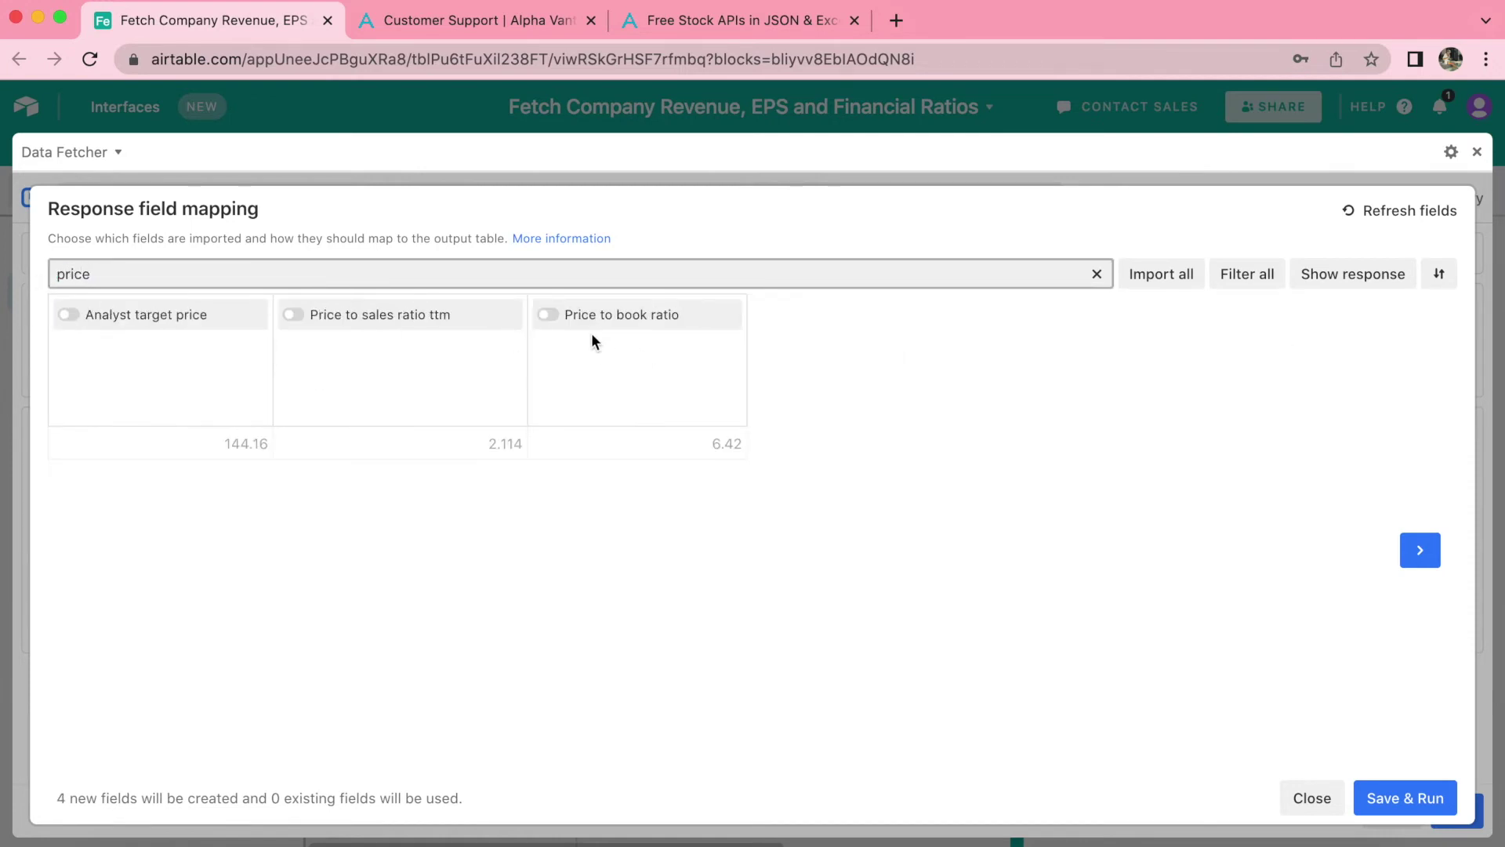
click(568, 317)
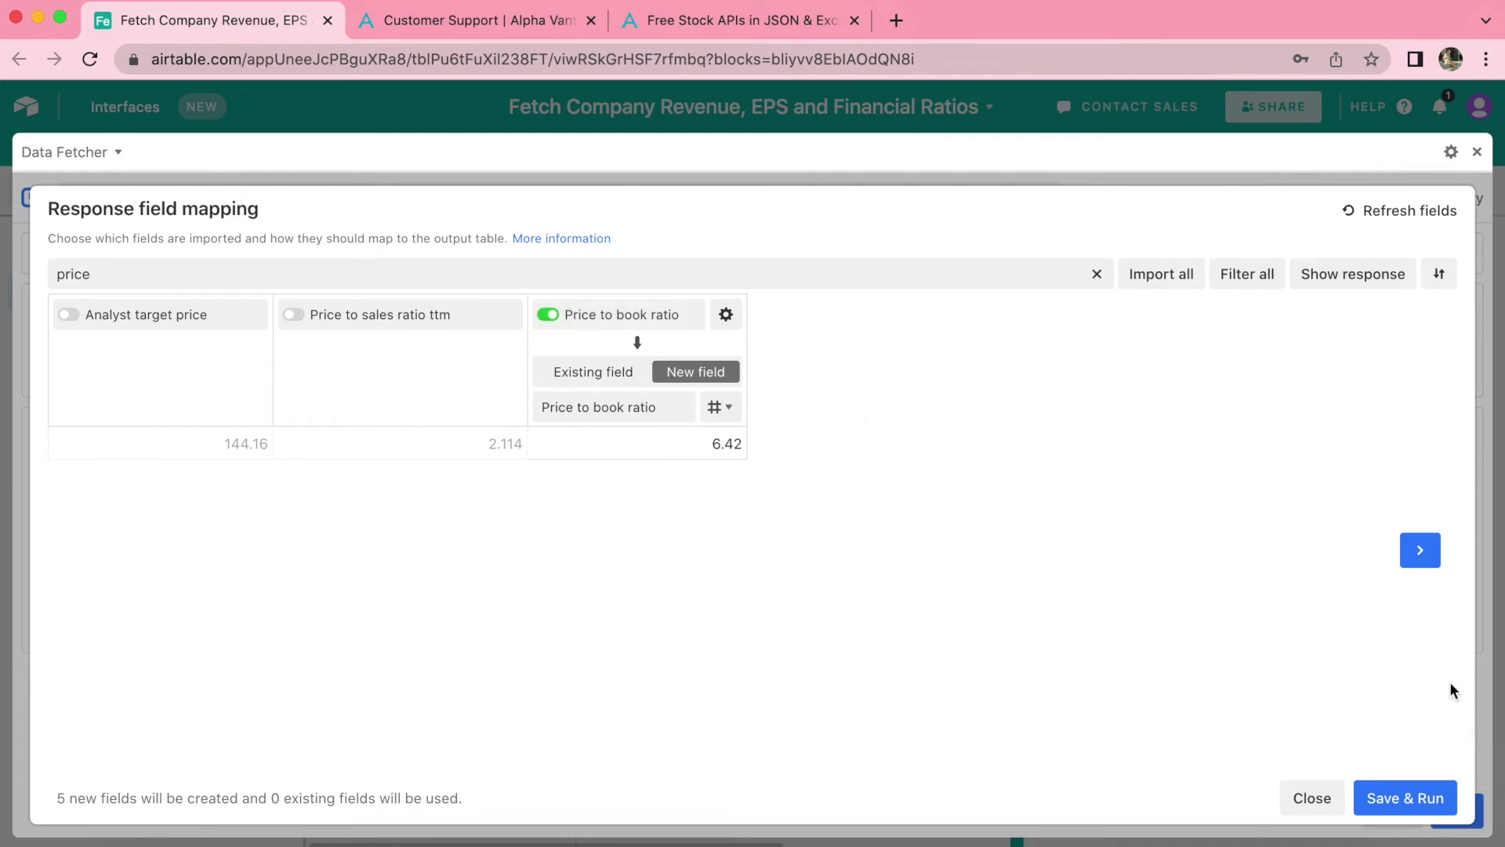
Save the field mapping with a run of the request, and review the imported financial fields in the Stocks output table
click(1388, 803)
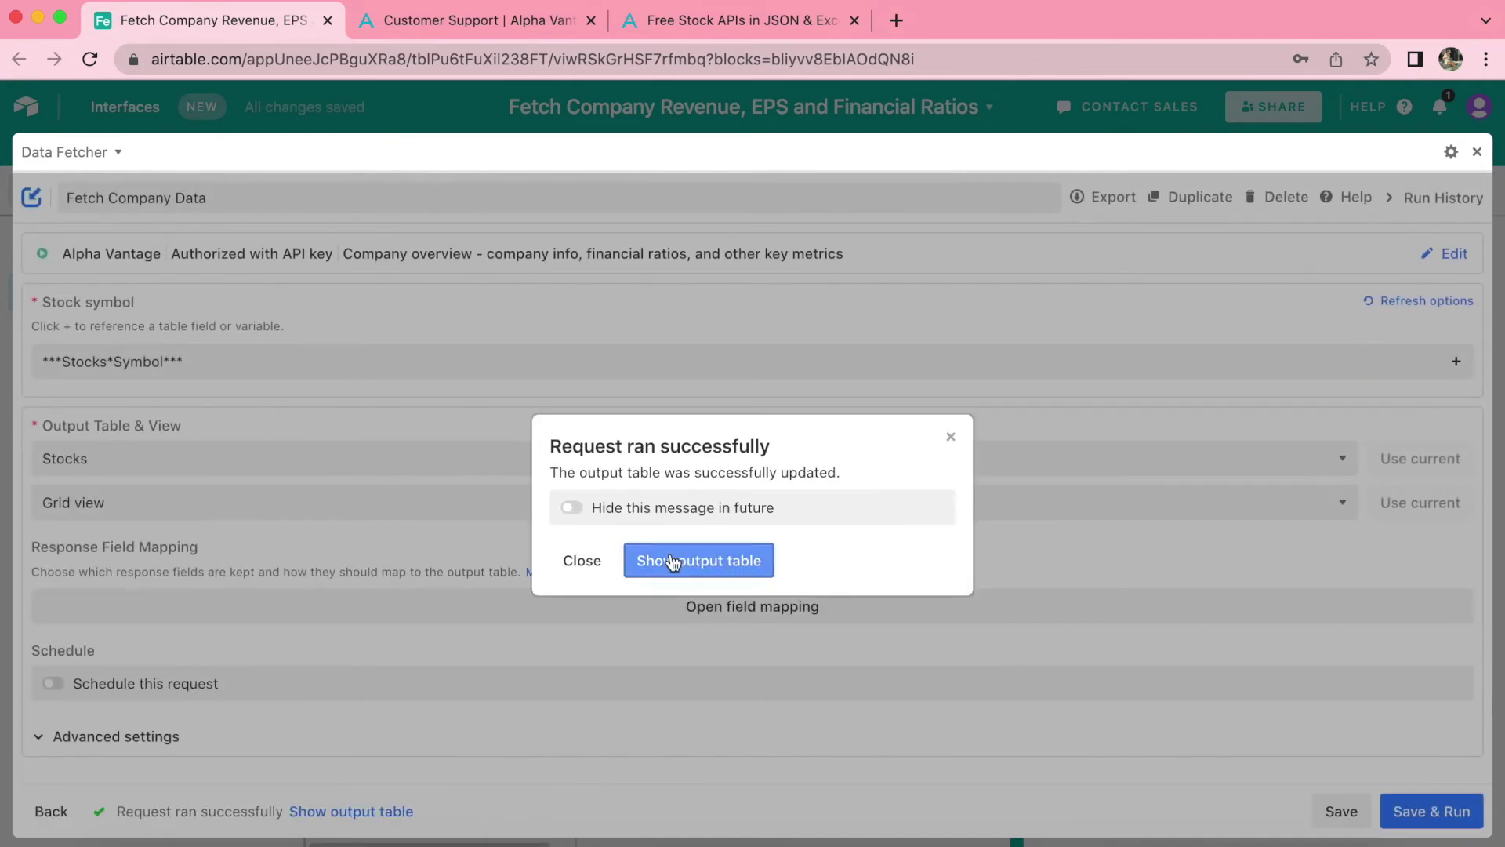
click(672, 558)
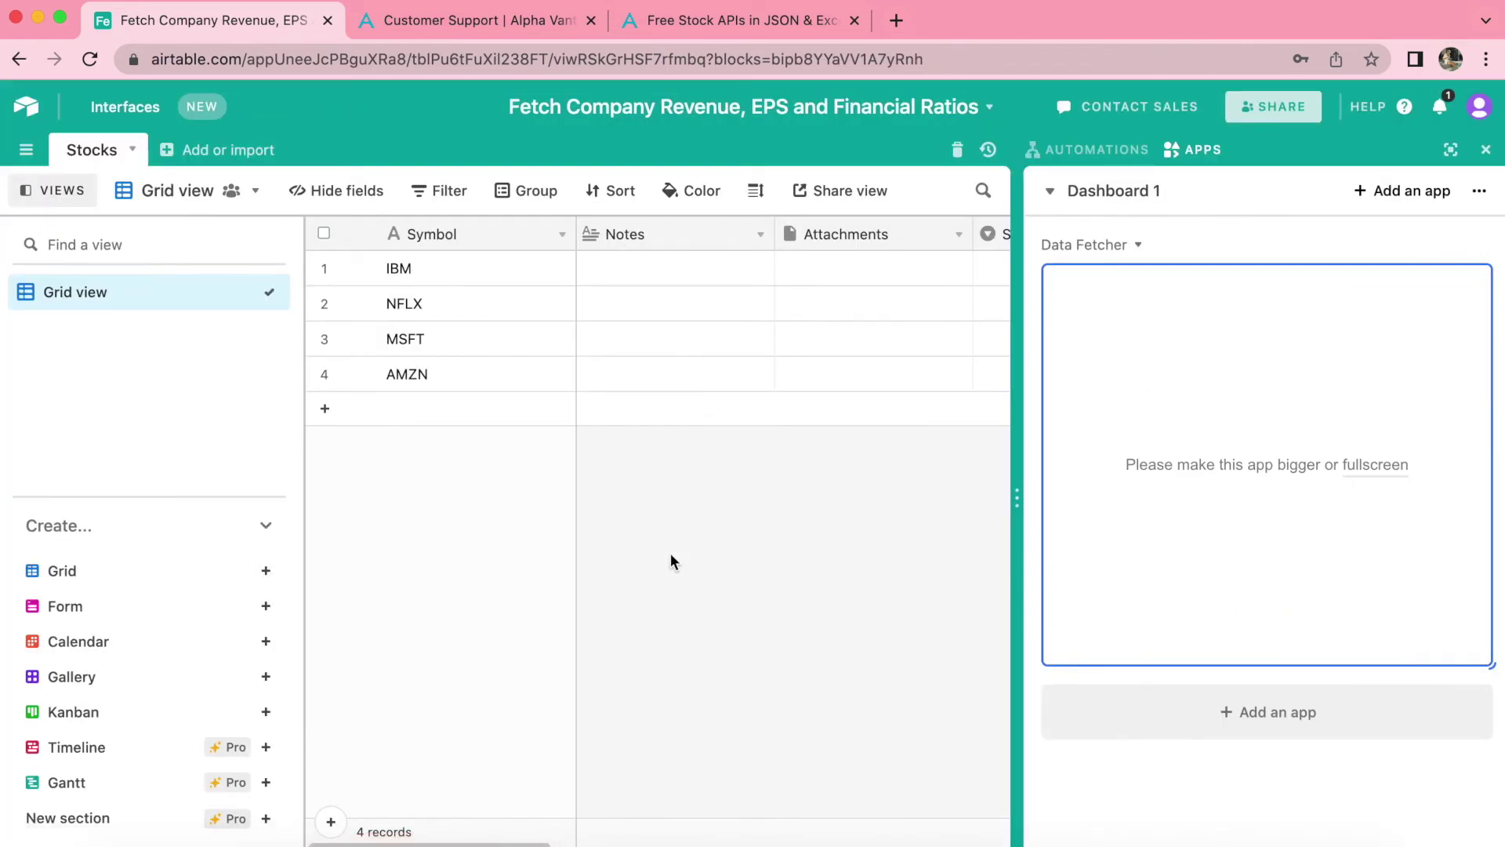
scroll(695, 459, right, 10)
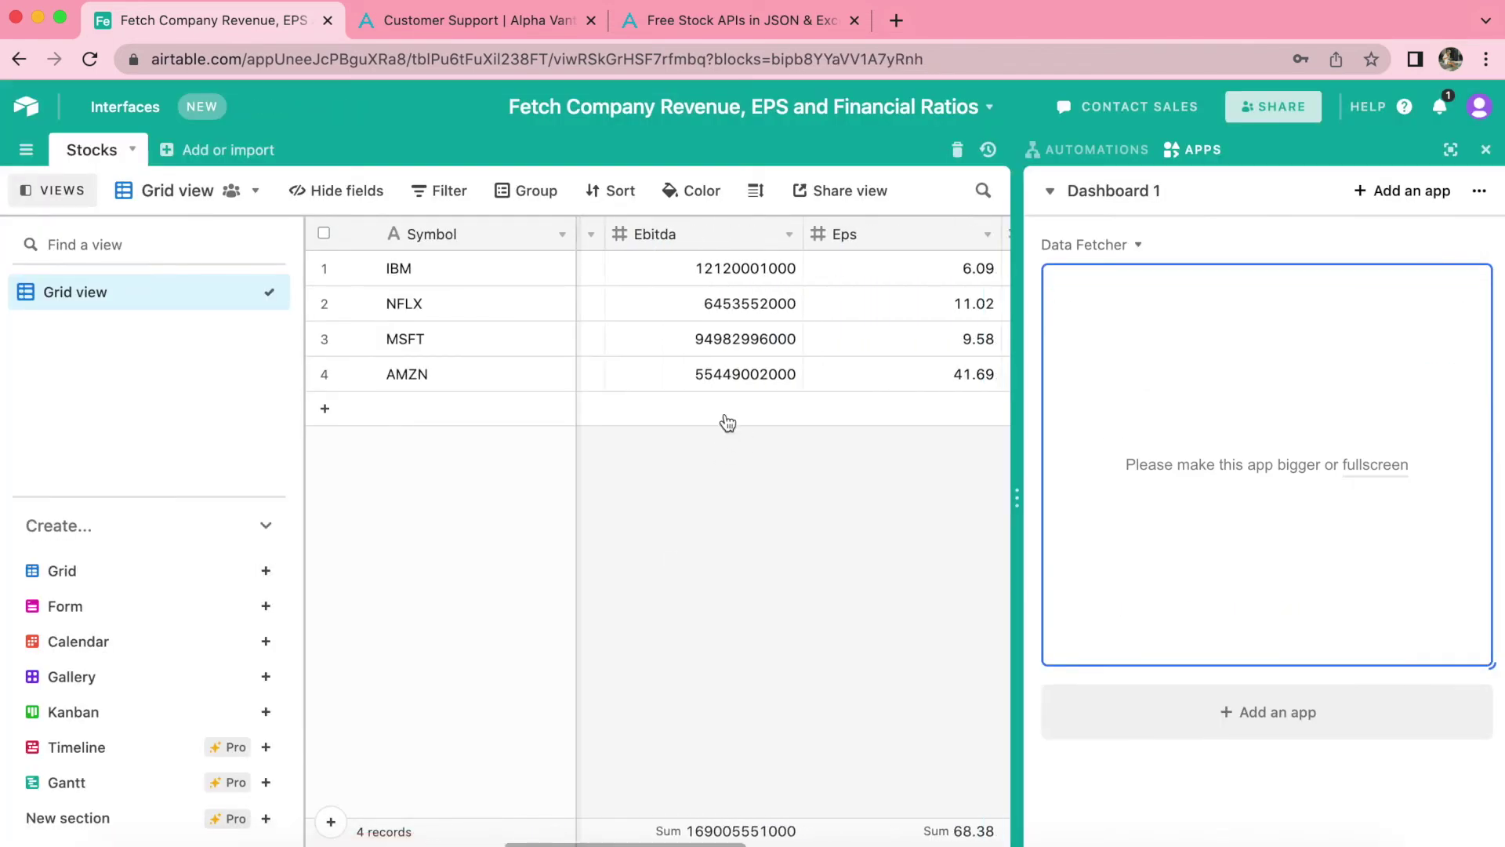
scroll(823, 283, right, 5)
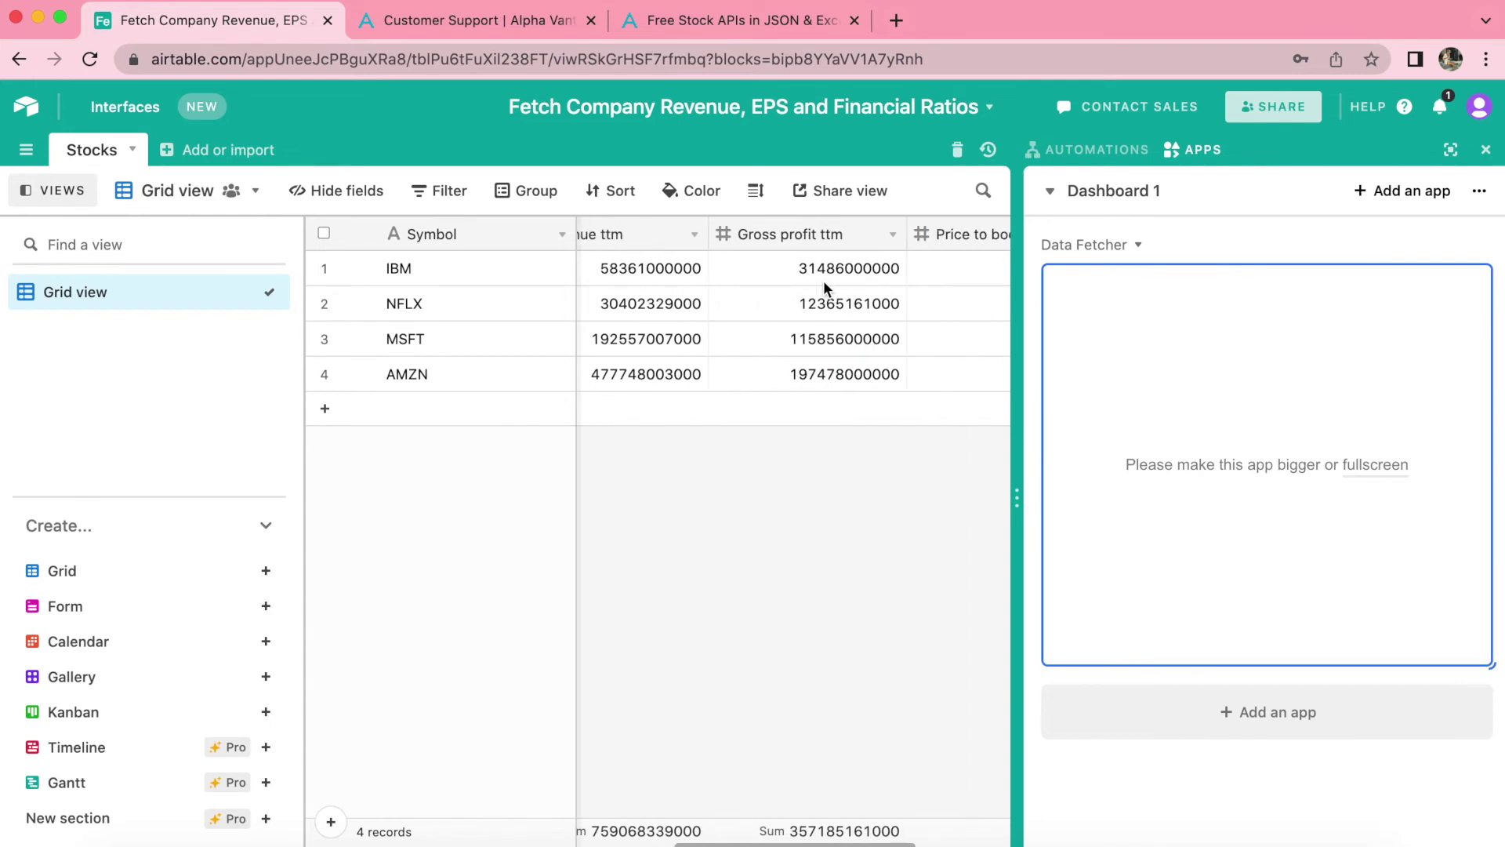
scroll(799, 298, left, 2)
scroll(737, 470, right, 4)
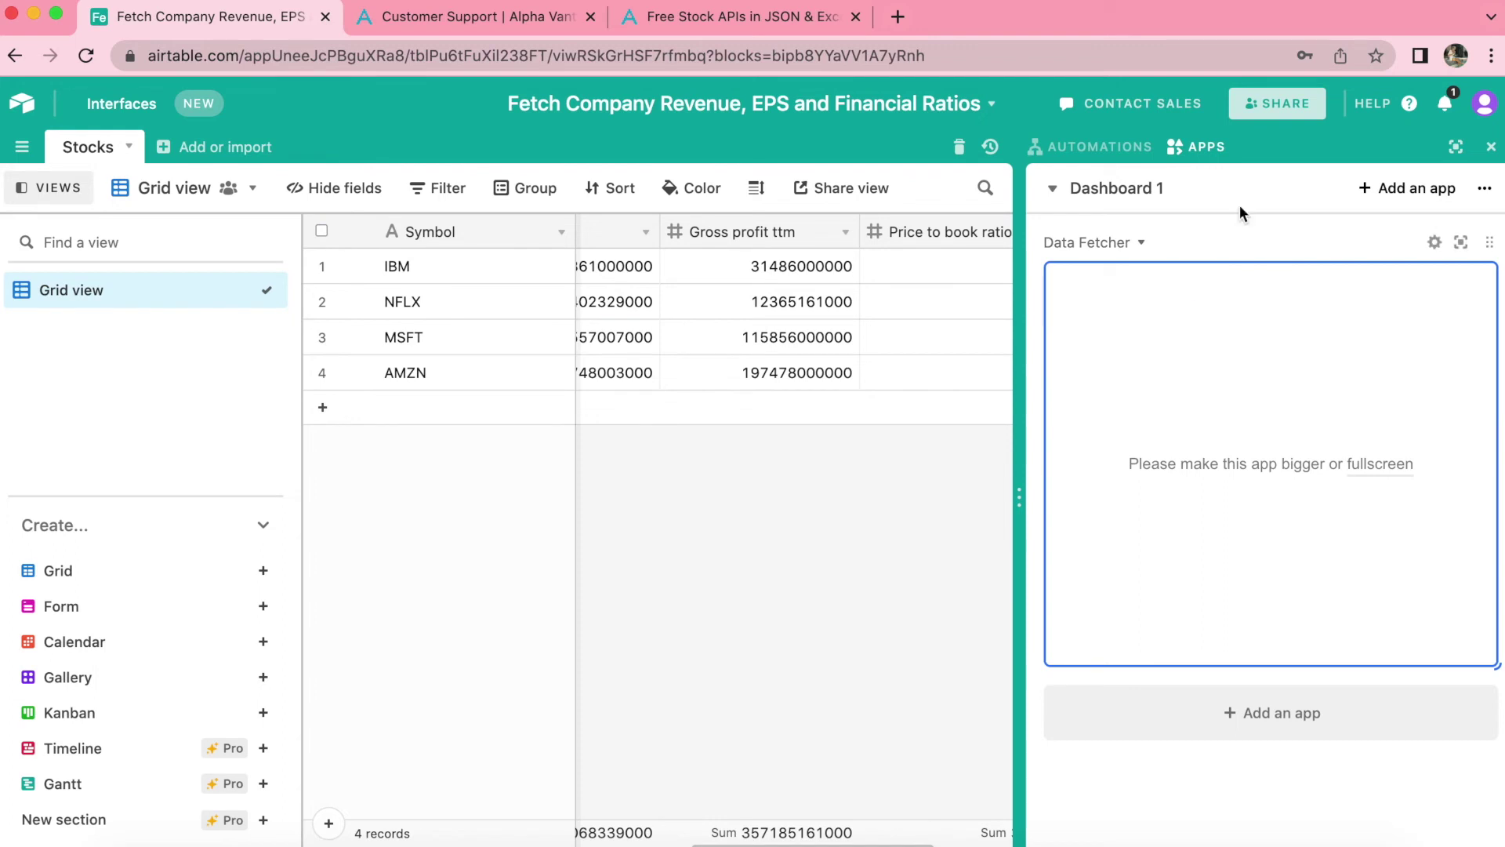
Start adding an Airtable API key for scheduling the Data Fetcher request, and generate a personal API key on the Airtable account page
click(1463, 245)
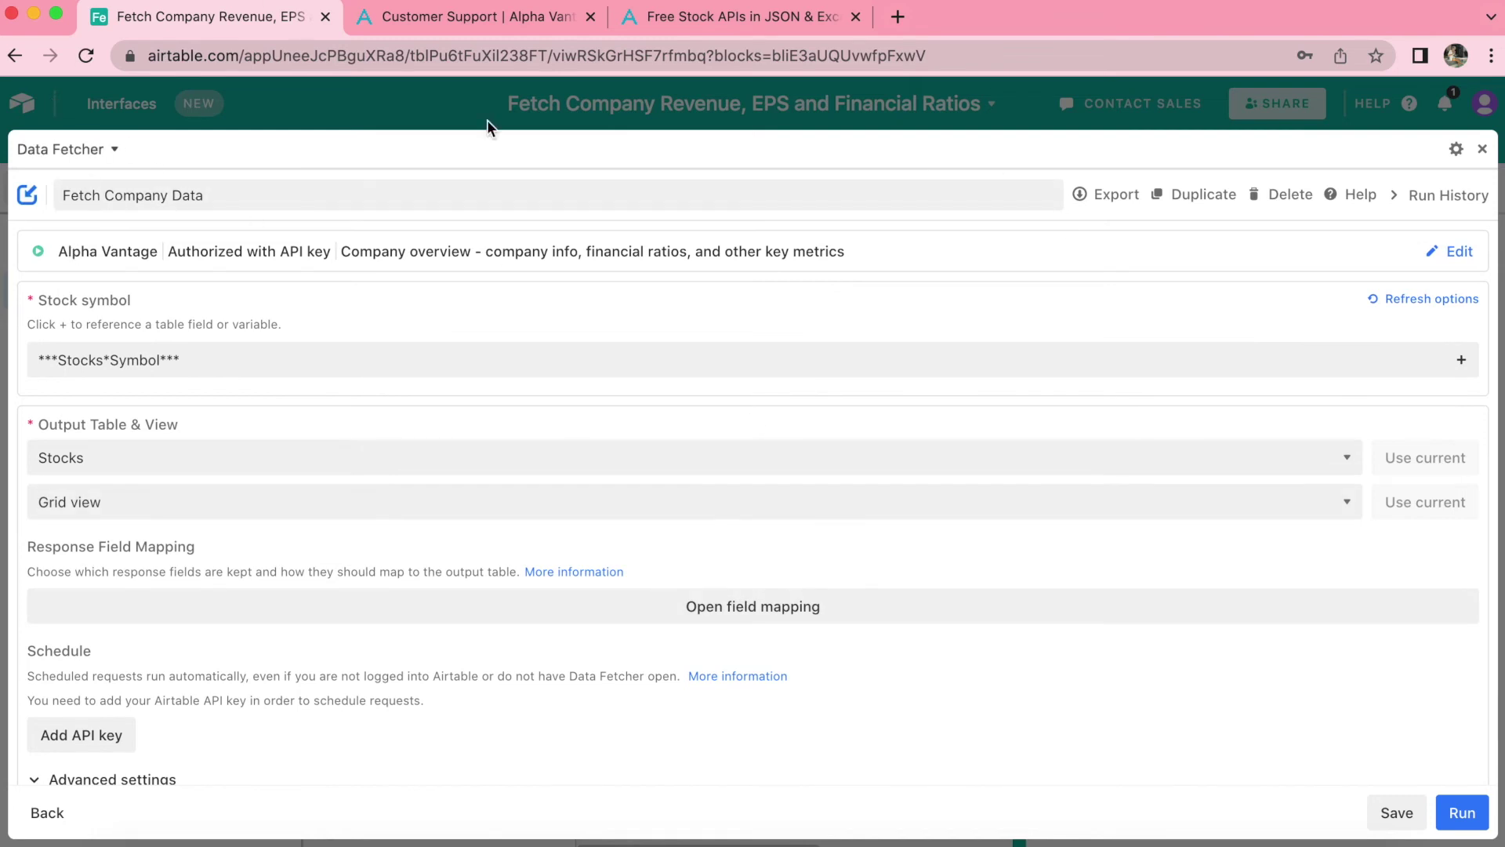
scroll(575, 632, down, 1)
scroll(576, 637, down, 1)
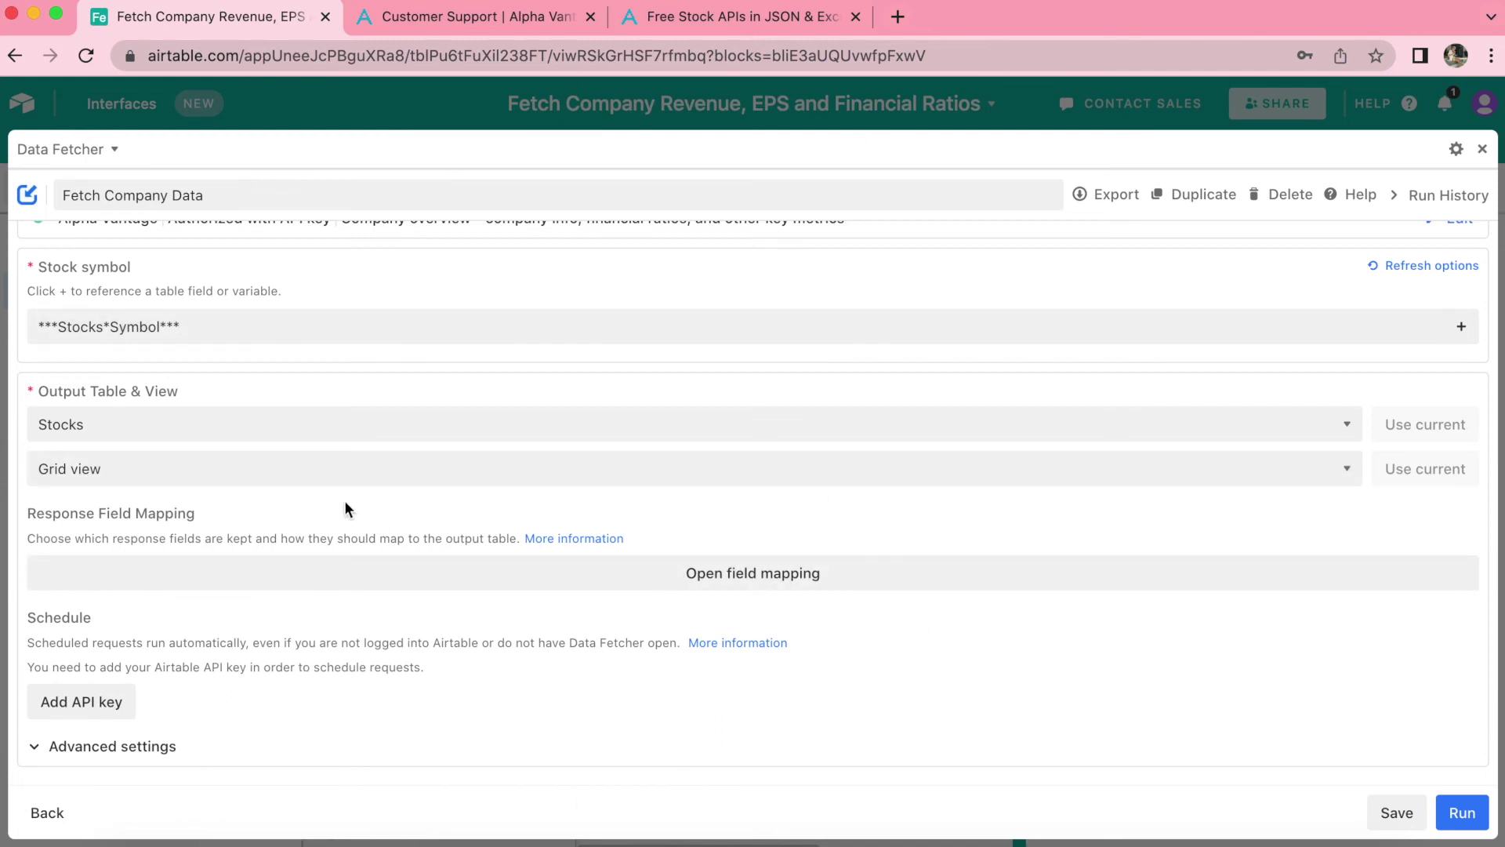
click(112, 713)
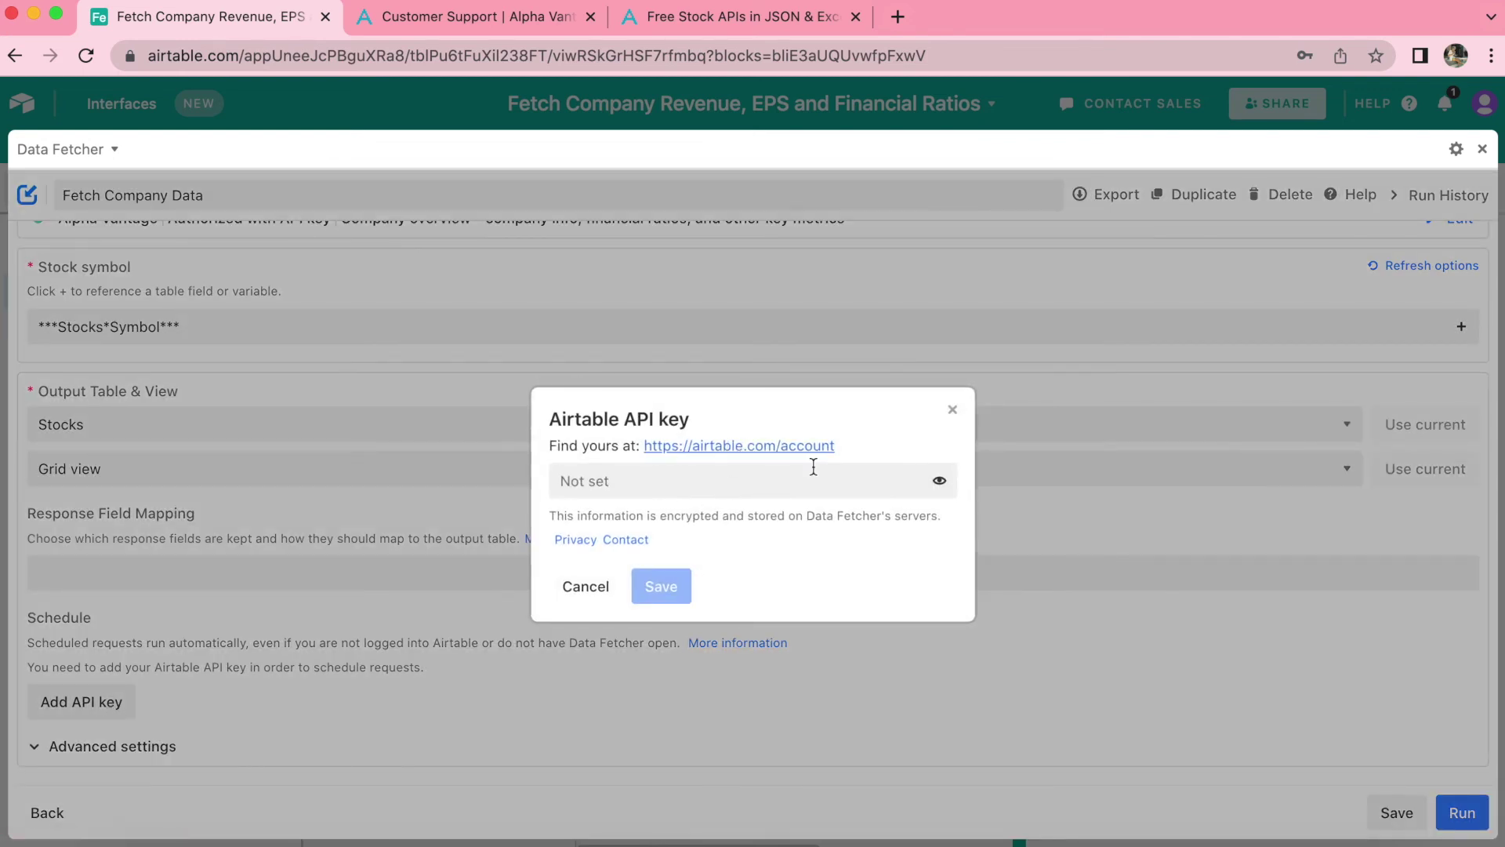
click(737, 446)
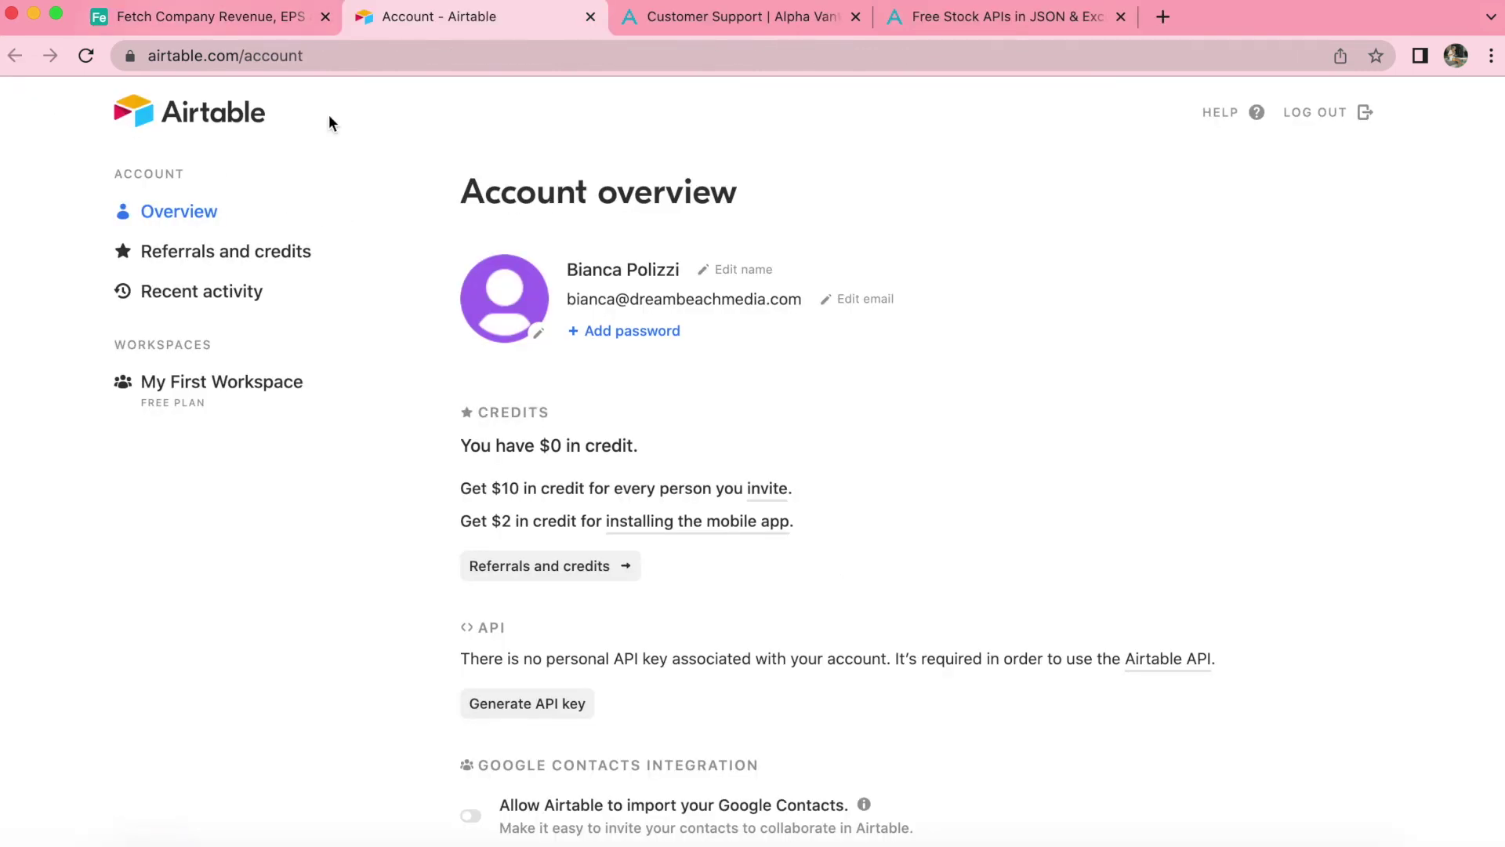
scroll(596, 181, down, 2)
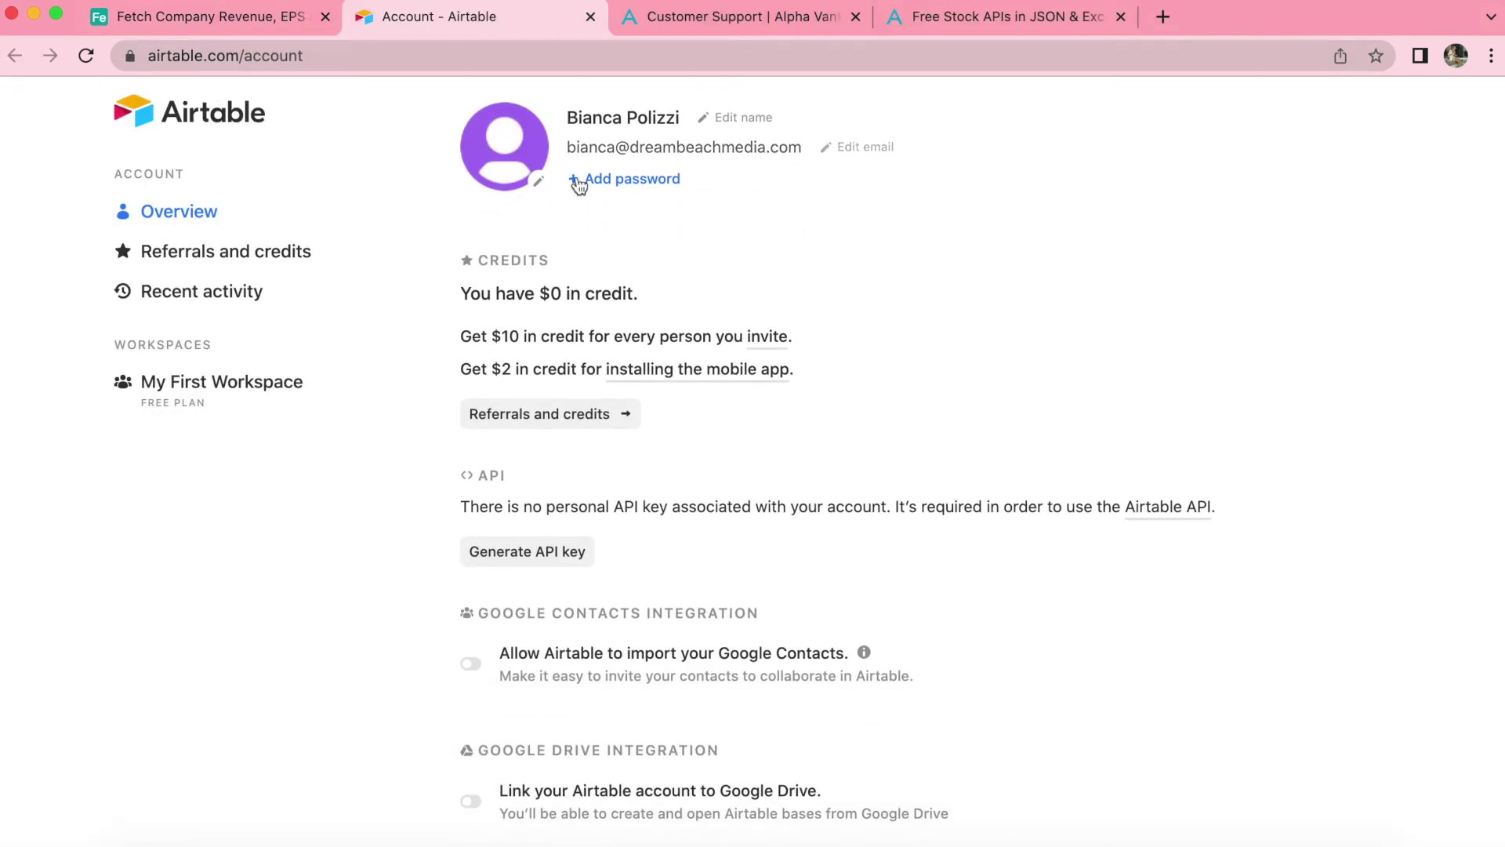
click(515, 549)
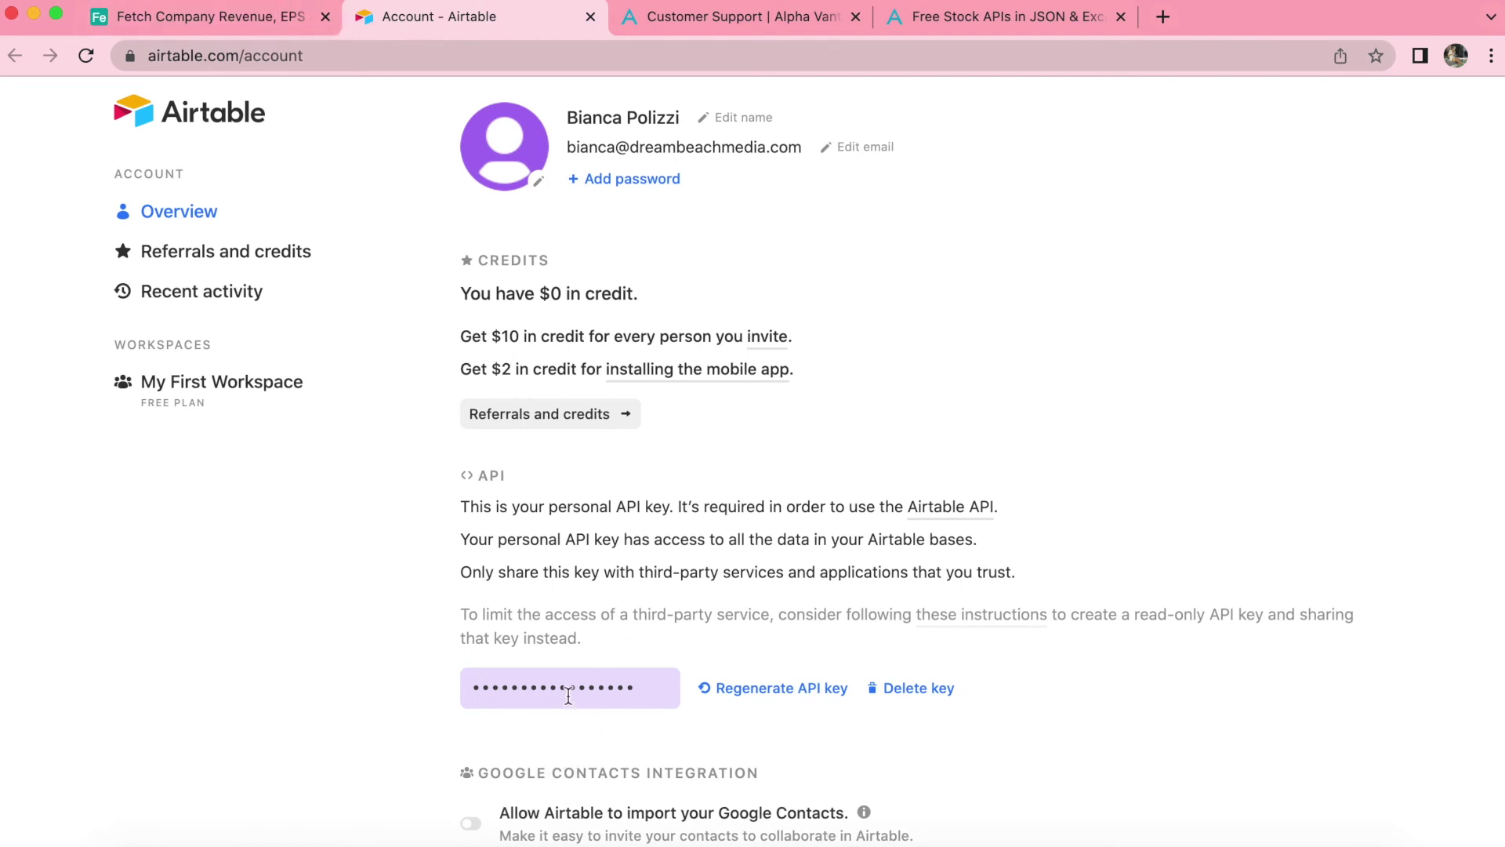
Paste the generated Airtable API key into Data Fetcher's Airtable API key field and save it
key(ctrl+shift+Tab)
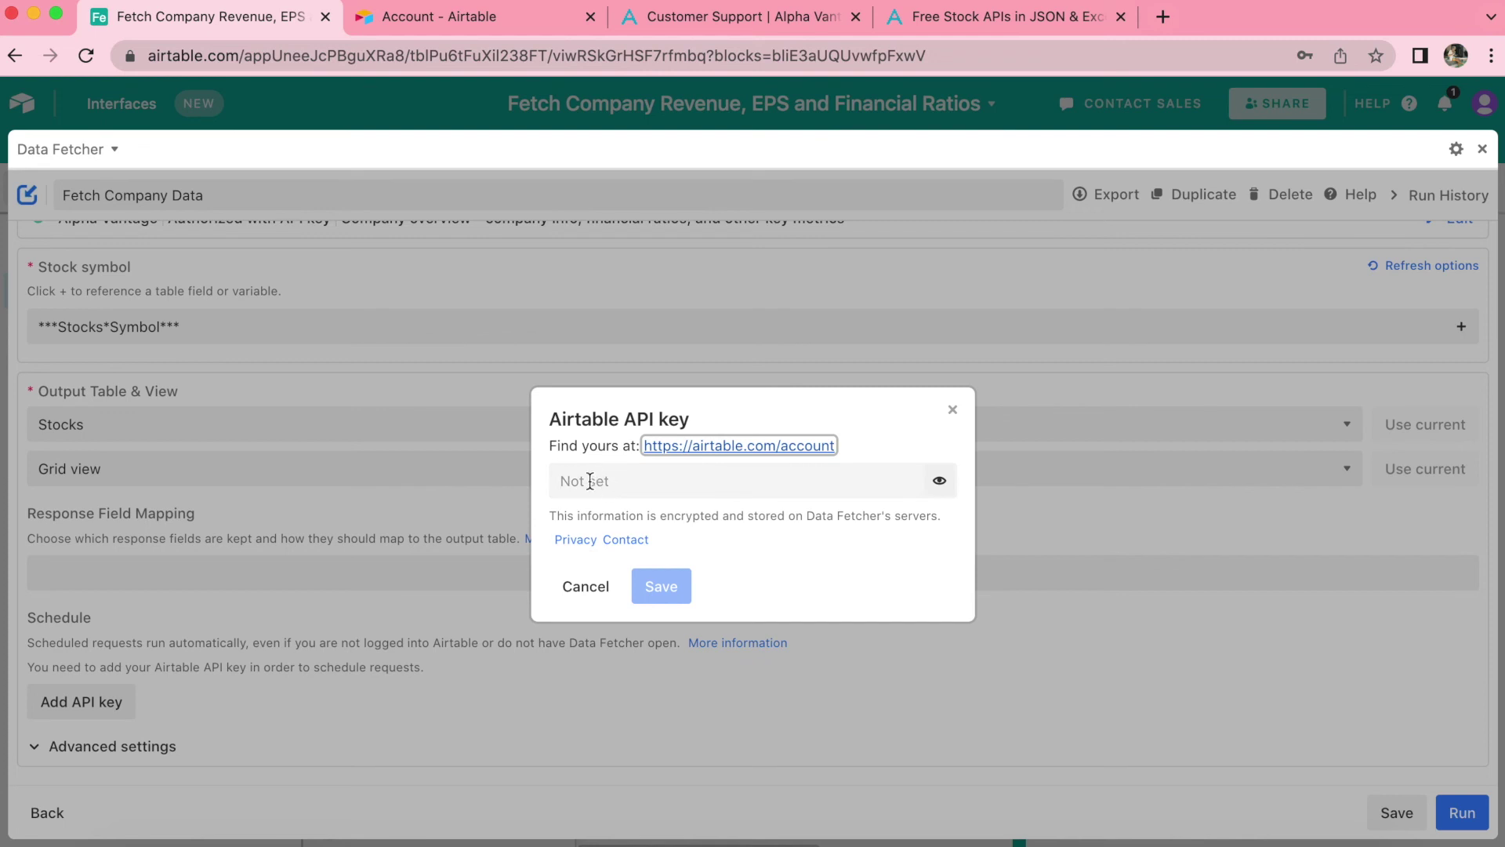
click(693, 478)
key(super+v)
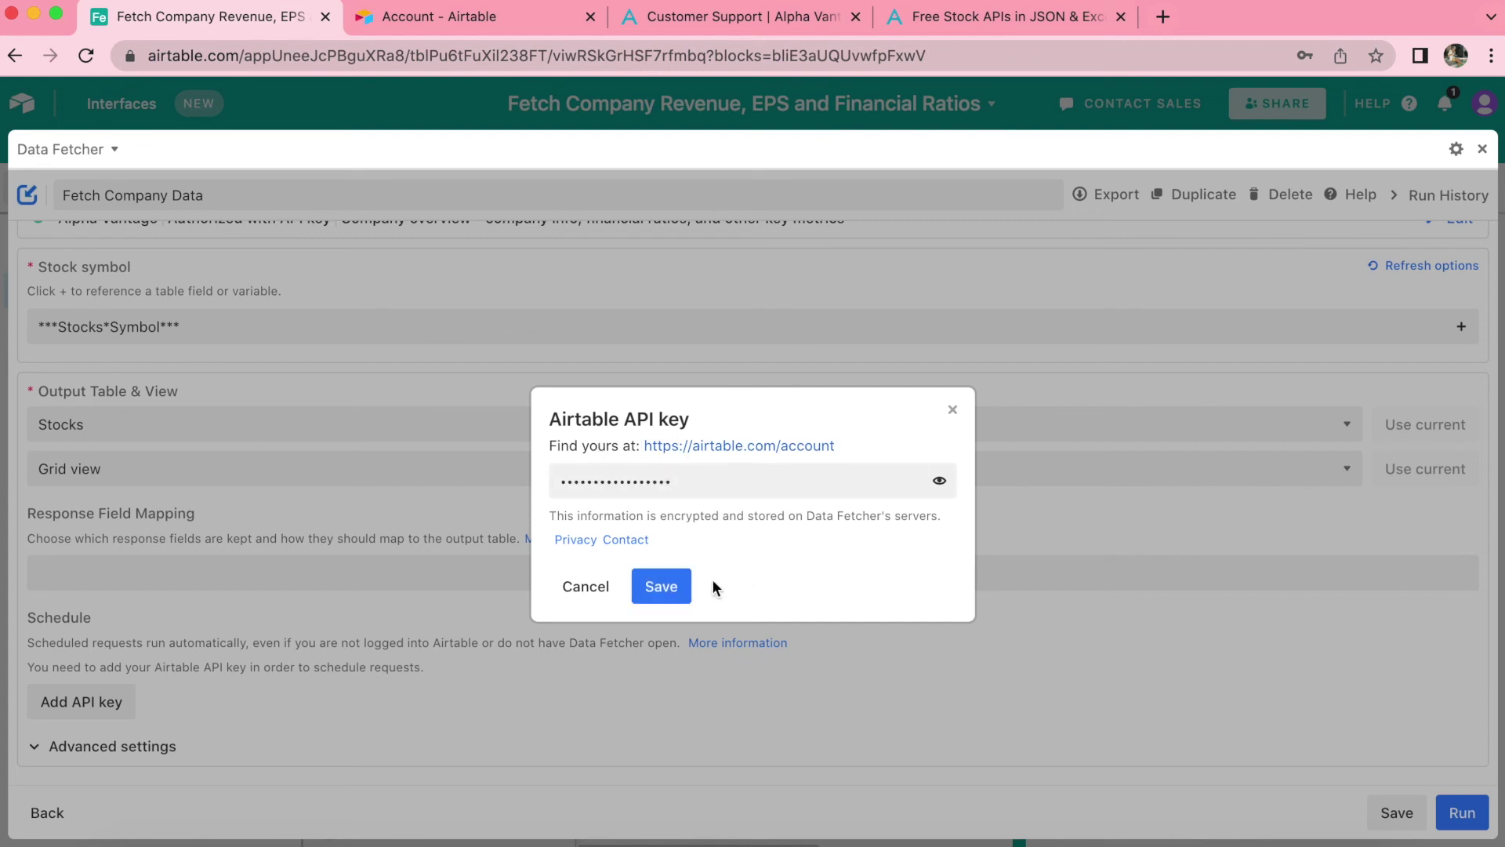
click(677, 589)
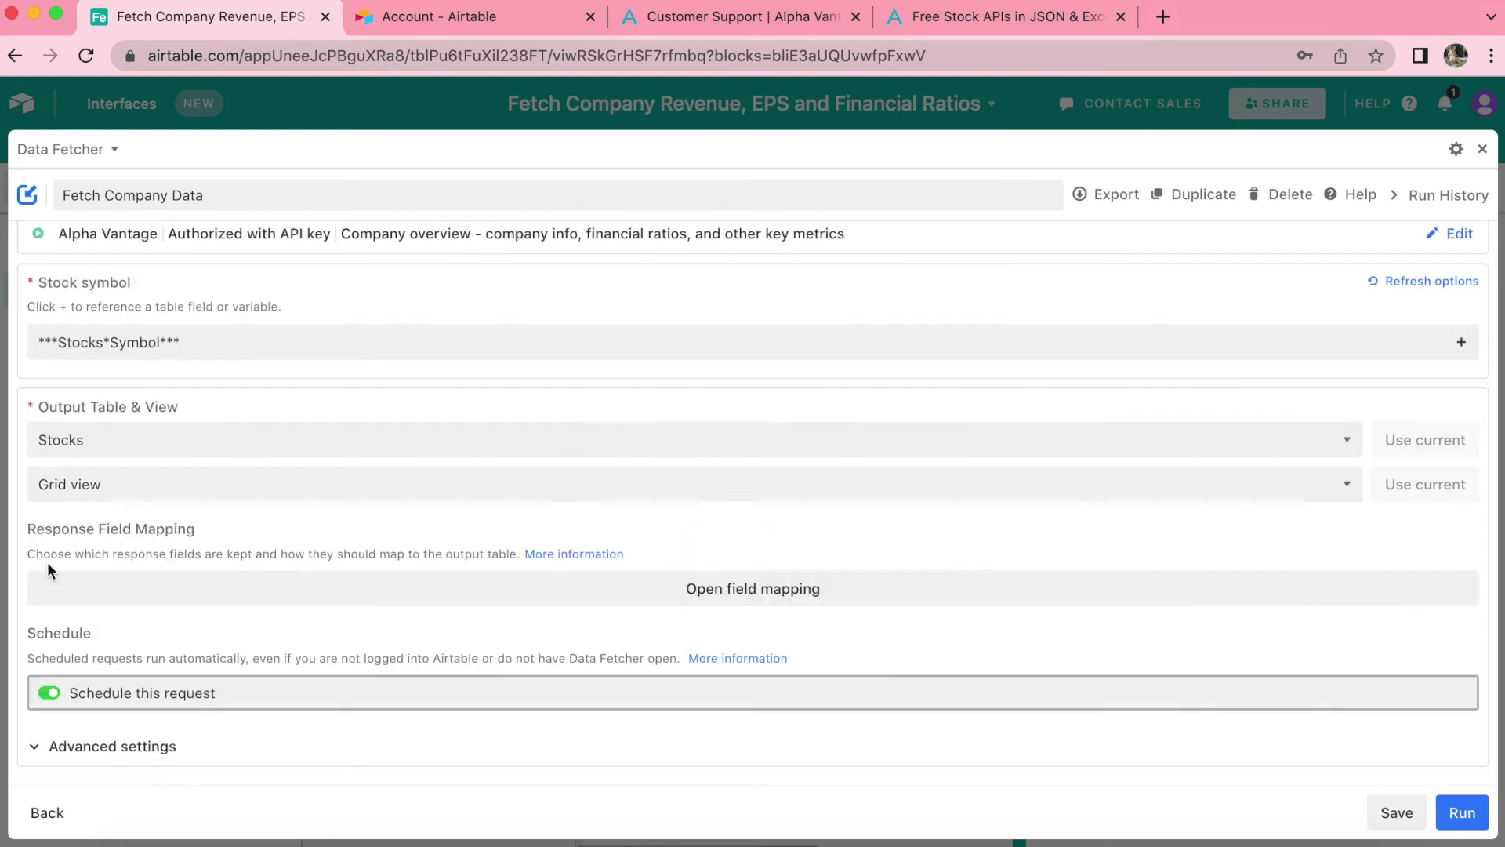
Turn on scheduling for the Fetch Company Data request
click(49, 692)
click(48, 692)
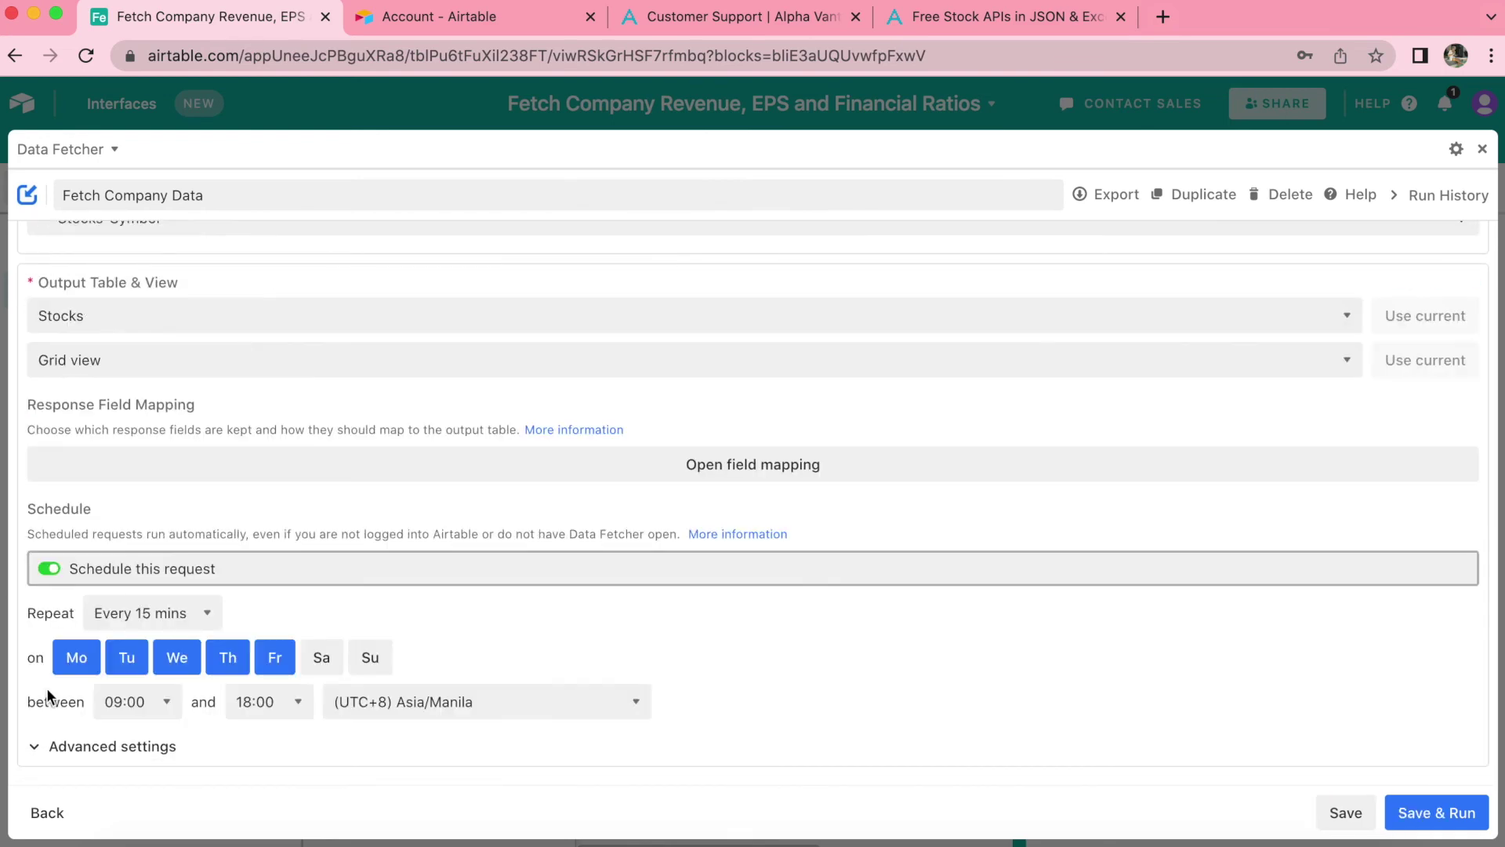
click(49, 572)
click(53, 690)
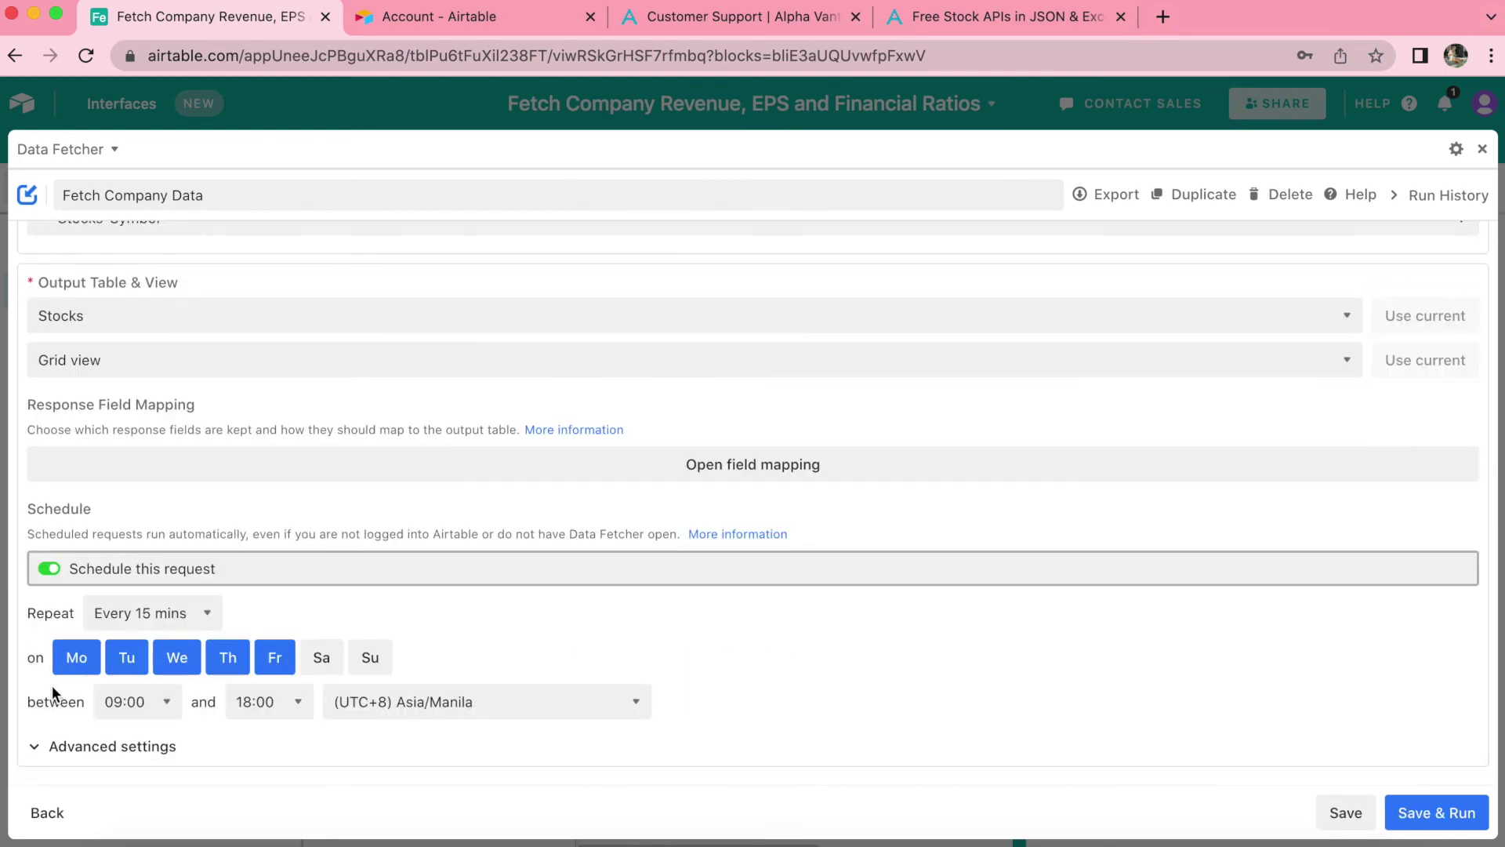
Add Saturday and Sunday to the request's schedule days, then save the request and close Data Fetcher
click(323, 659)
click(370, 658)
click(120, 656)
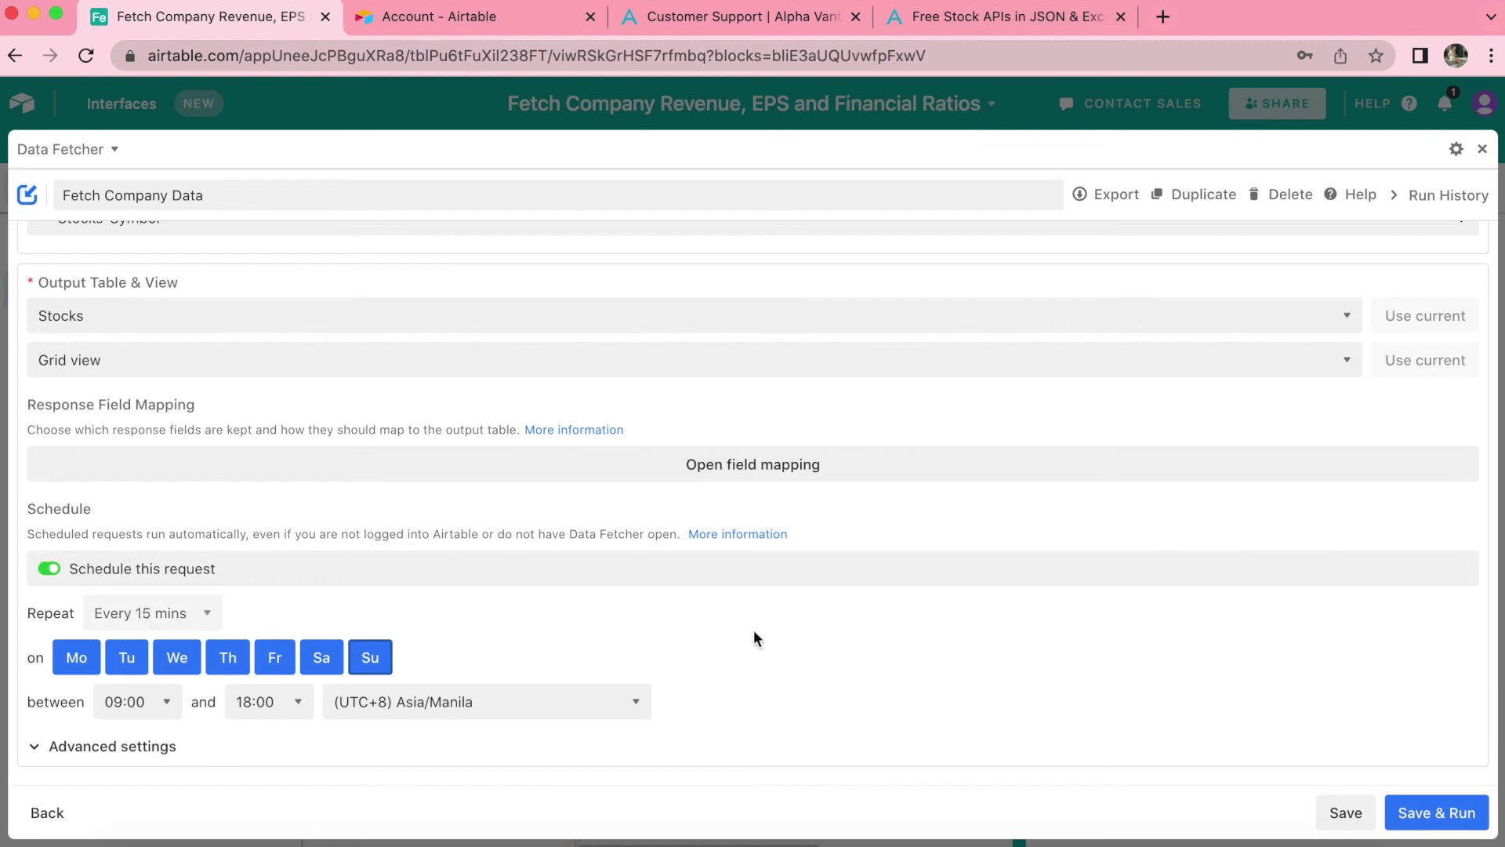
click(1345, 813)
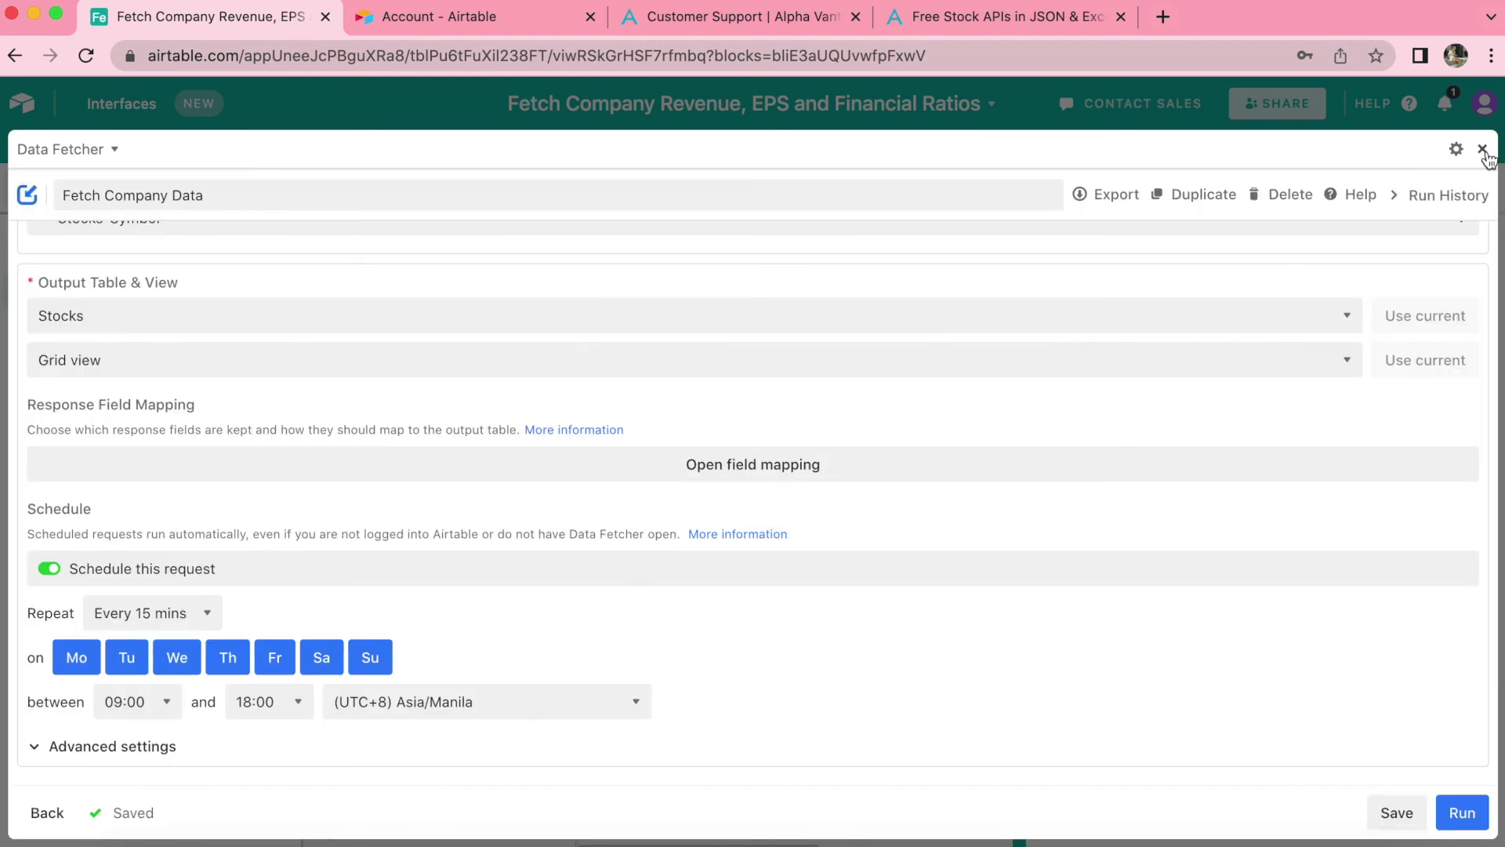
click(1482, 150)
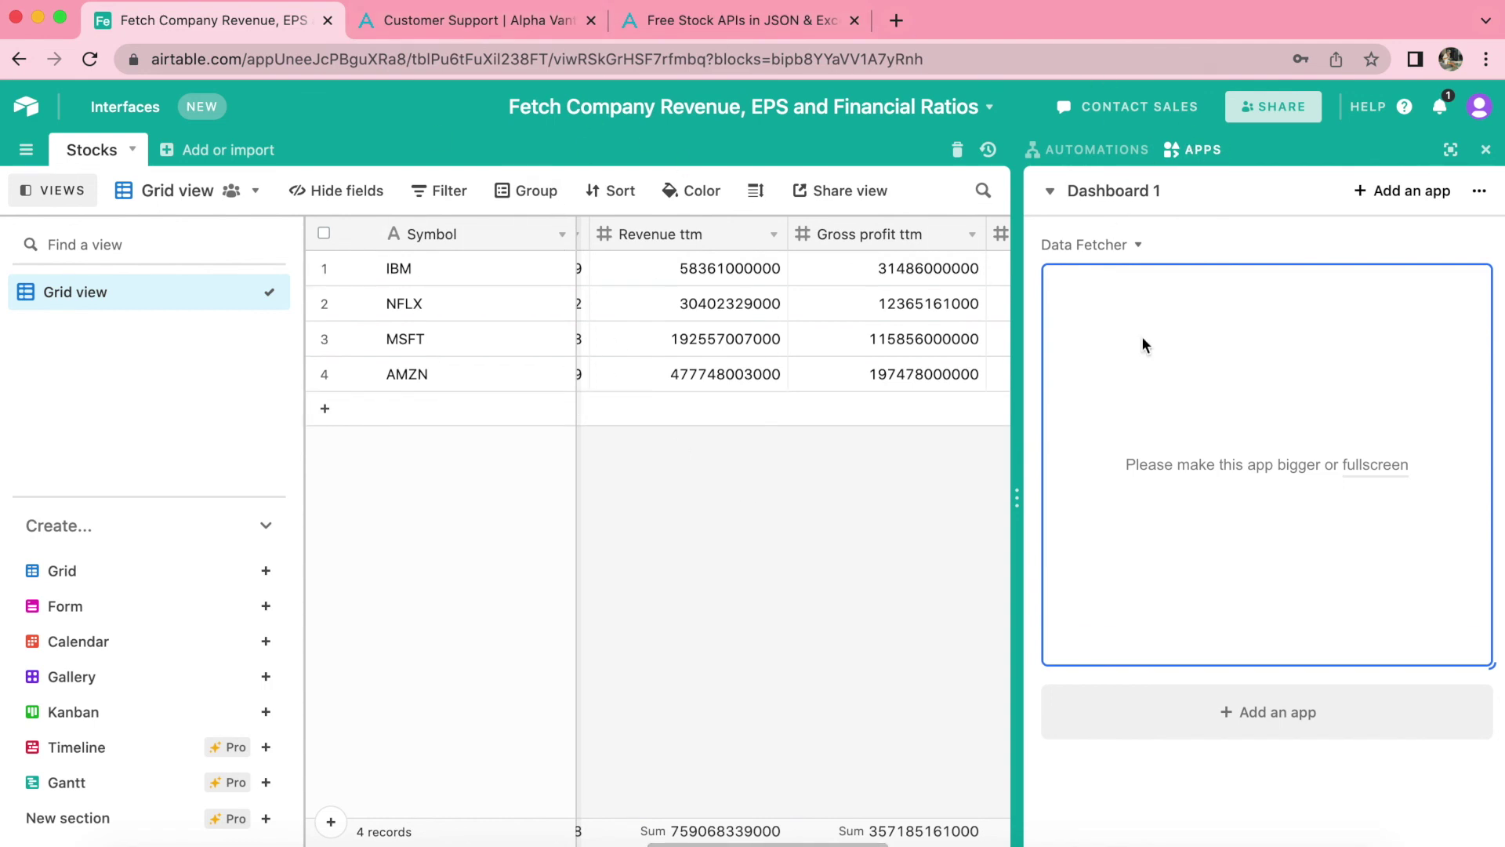
mouse_move(1142, 339)
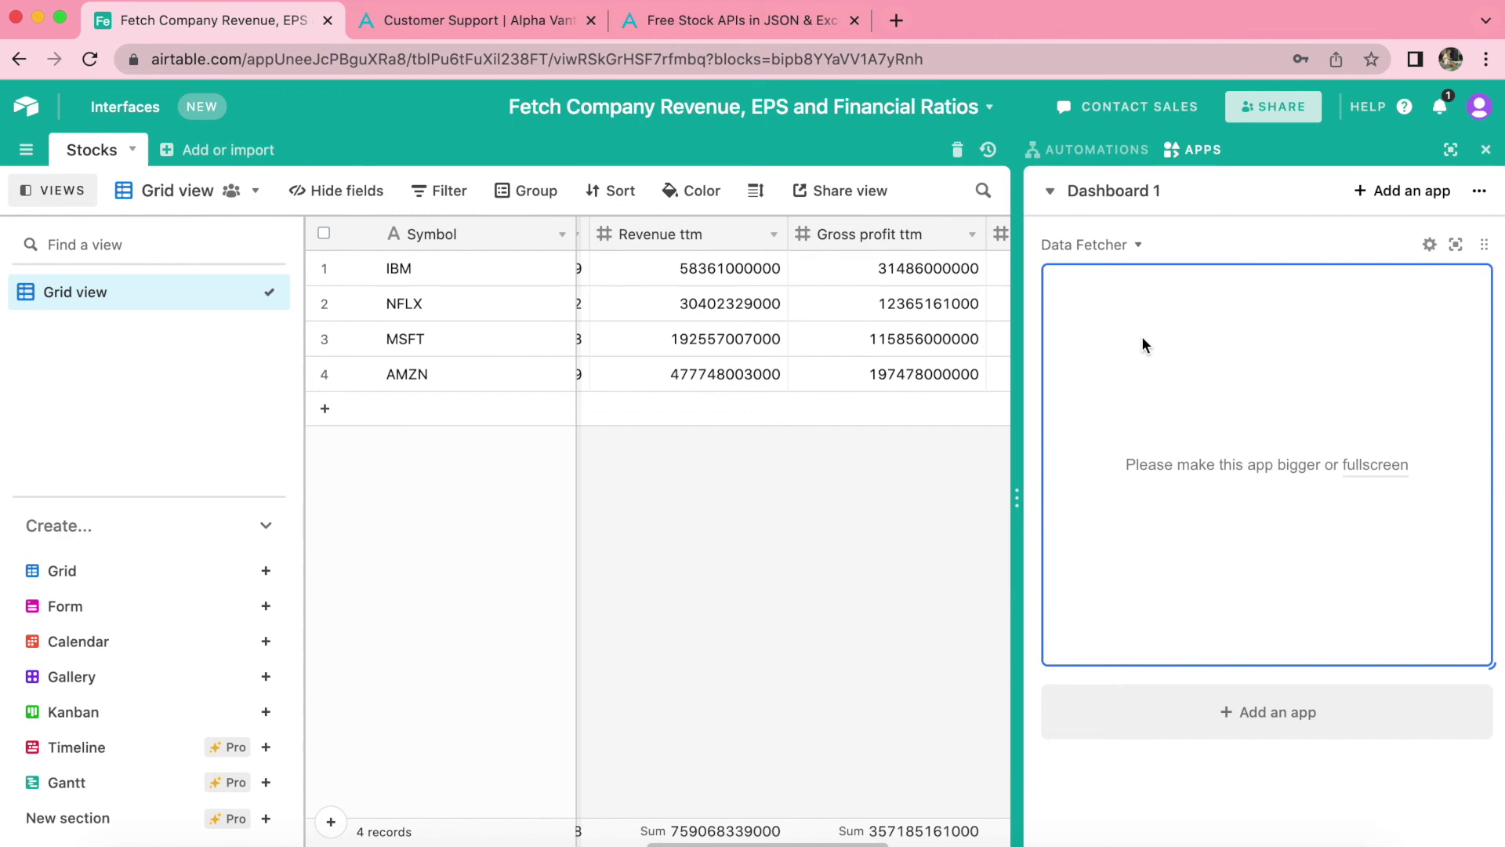